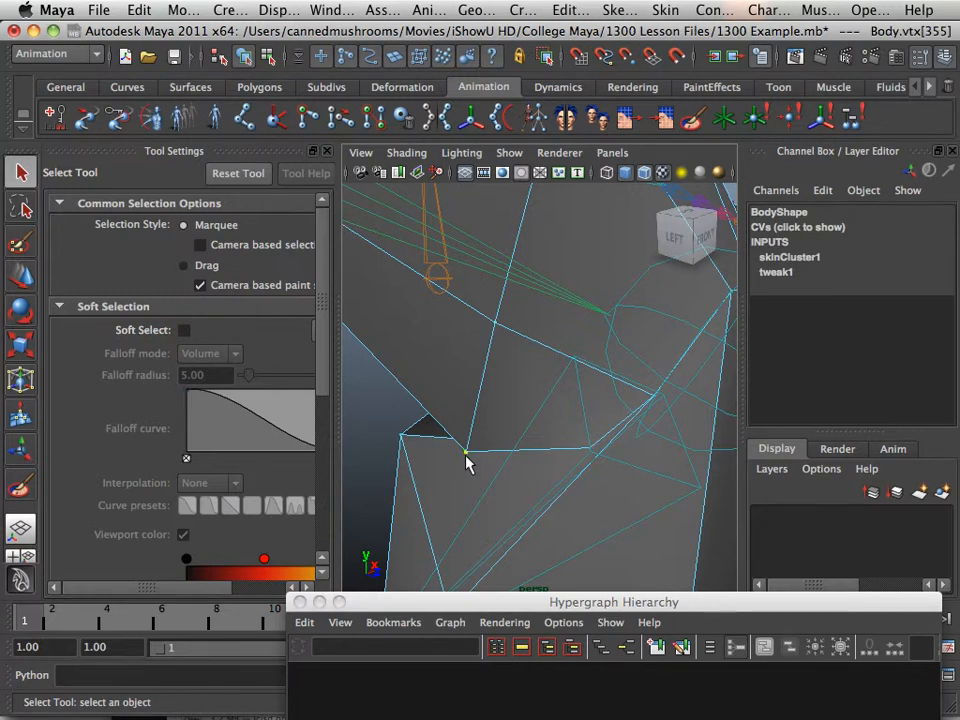
Step: Switch to wireframe display and select the three vertices pinched at the inner bend of the rear leg's knee
{"action": "key", "text": "4"}
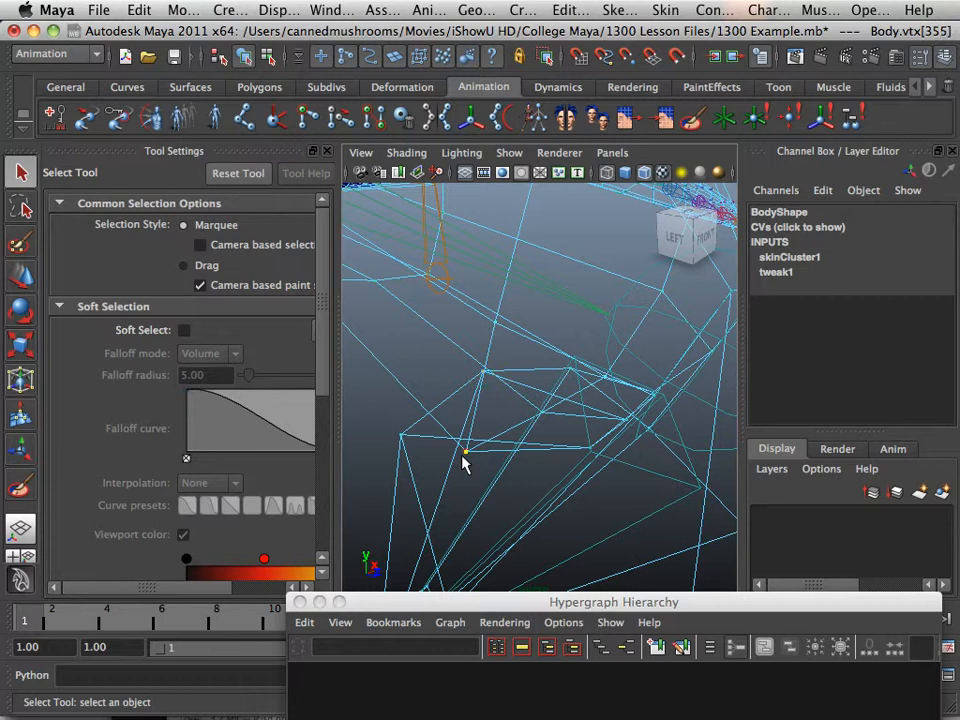
{"action": "key", "text": "Right"}
{"action": "key", "text": "Left"}
{"action": "key", "text": "Left"}
{"action": "left_click_drag", "start_coordinate": [484, 454], "coordinate": [570, 456], "text": "alt"}
{"action": "right_click_drag", "start_coordinate": [572, 461], "coordinate": [573, 459], "text": "alt"}
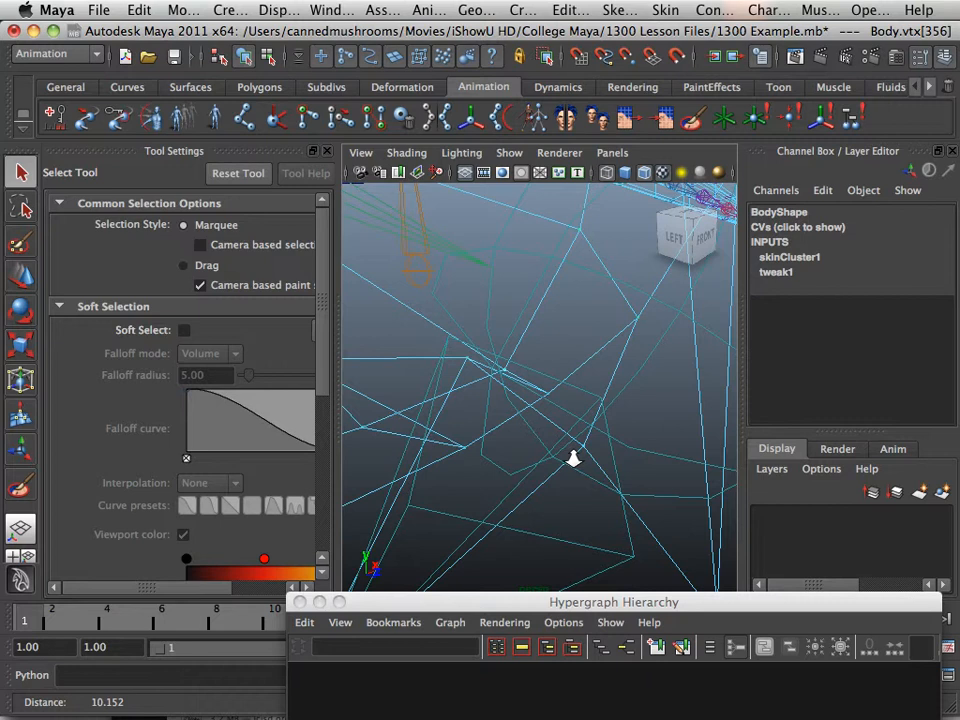
{"action": "left_click", "coordinate": [465, 448]}
{"action": "right_click_drag", "start_coordinate": [521, 467], "coordinate": [555, 439], "text": "alt"}
{"action": "left_click_drag", "start_coordinate": [555, 439], "coordinate": [558, 441], "text": "alt"}
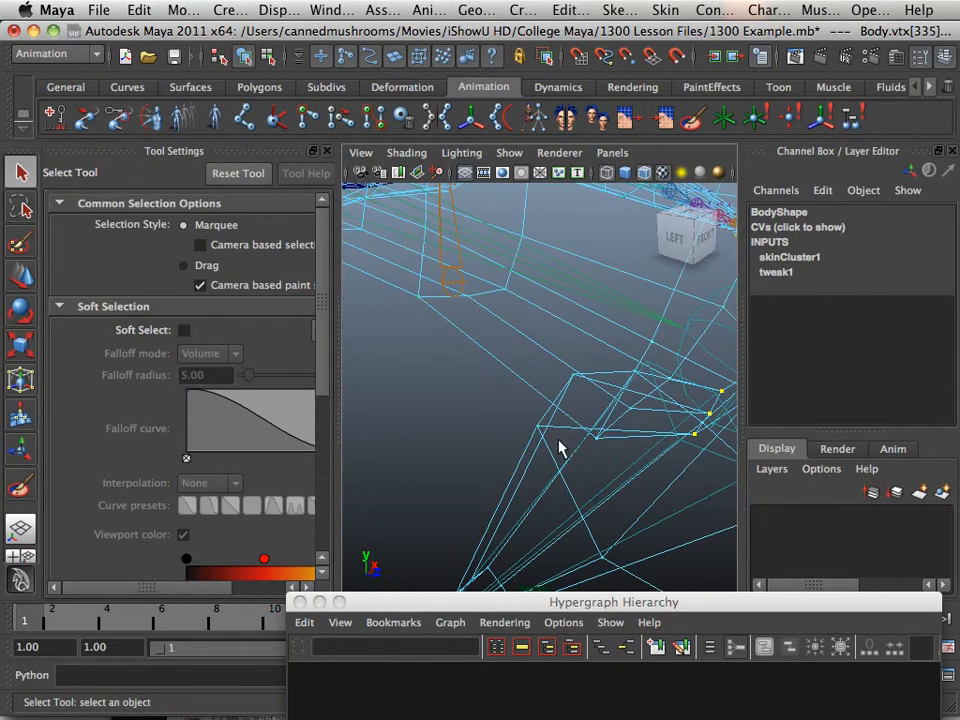
{"action": "right_click_drag", "start_coordinate": [559, 448], "coordinate": [546, 439], "text": "alt"}
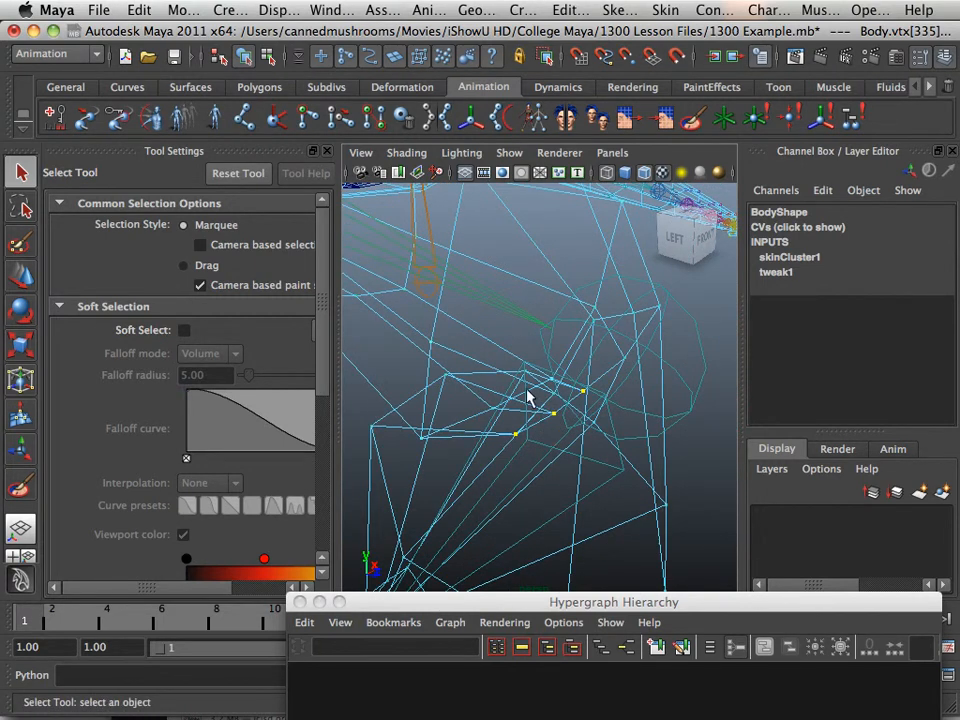
Step: Open the Component Editor and show the smooth skin weights of the three selected knee vertices
{"action": "left_click", "coordinate": [331, 10]}
{"action": "mouse_move", "coordinate": [290, 43]}
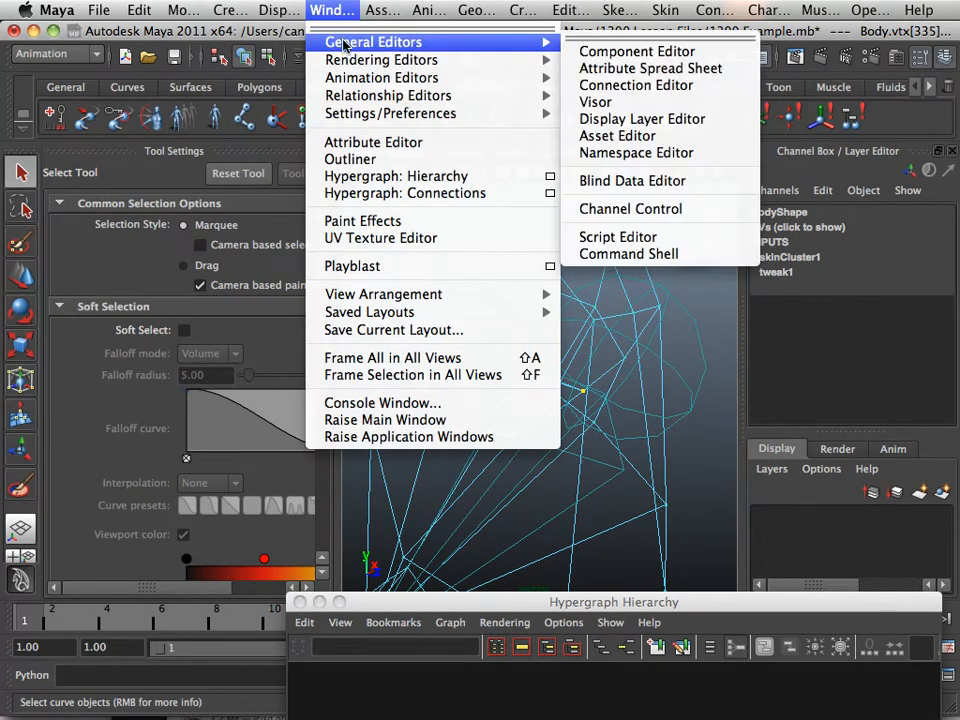
{"action": "left_click", "coordinate": [666, 62]}
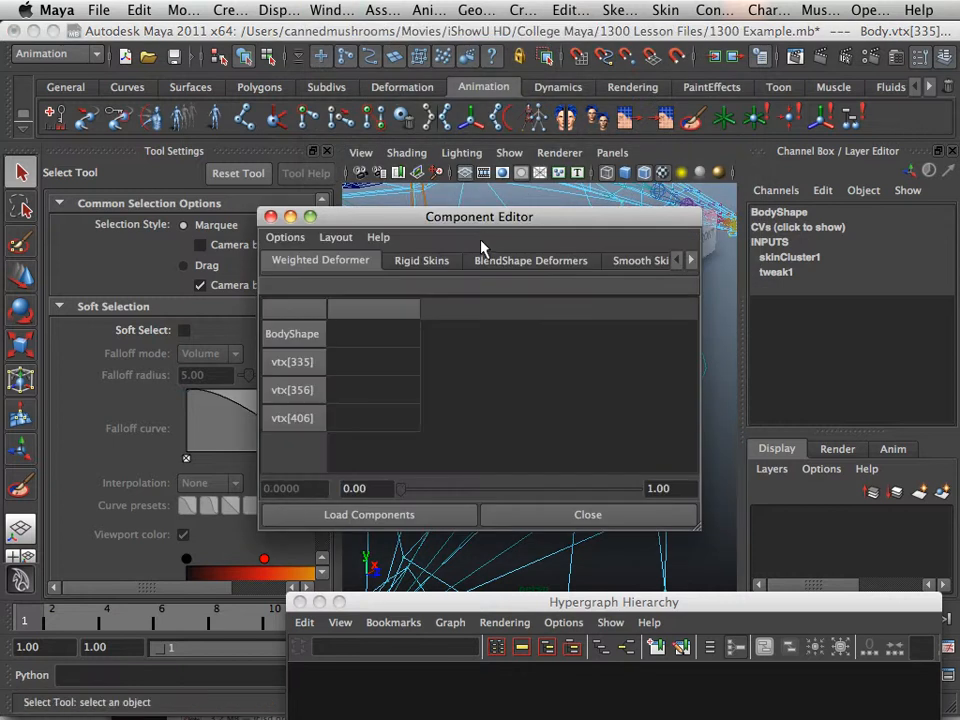
{"action": "left_click_drag", "start_coordinate": [503, 224], "coordinate": [306, 179]}
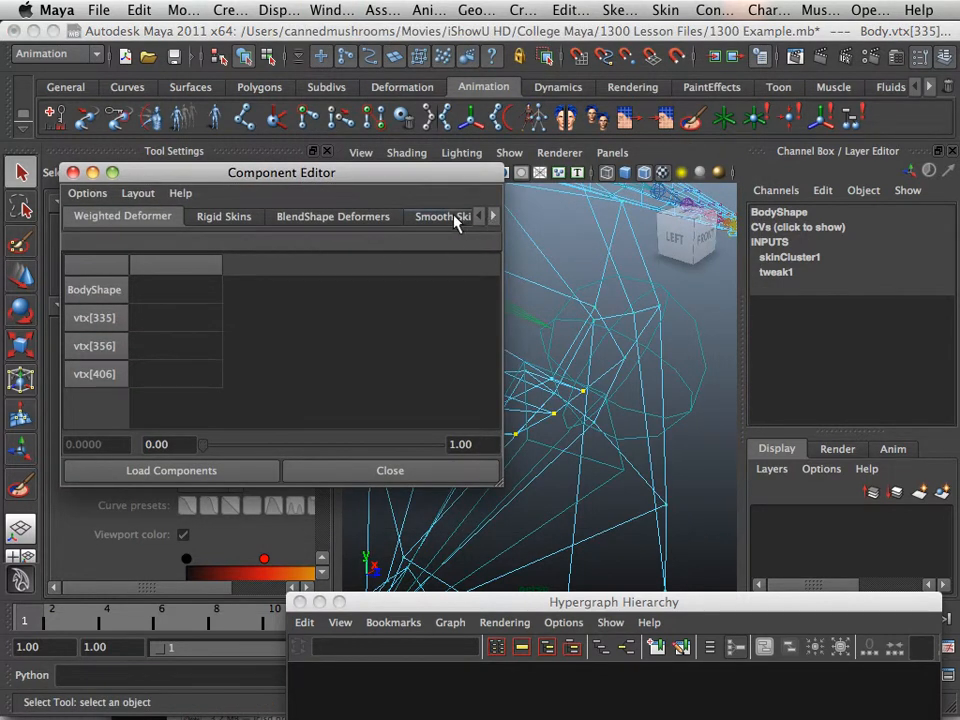
{"action": "left_click", "coordinate": [413, 218]}
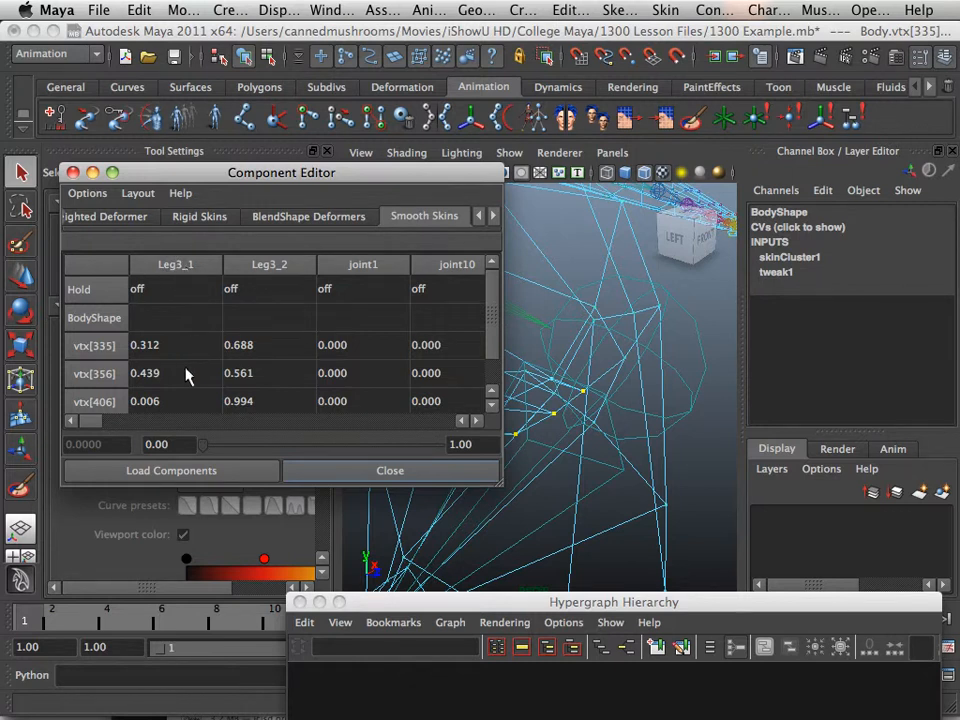
{"action": "scroll", "coordinate": [172, 345], "scroll_direction": "down", "scroll_amount": 1}
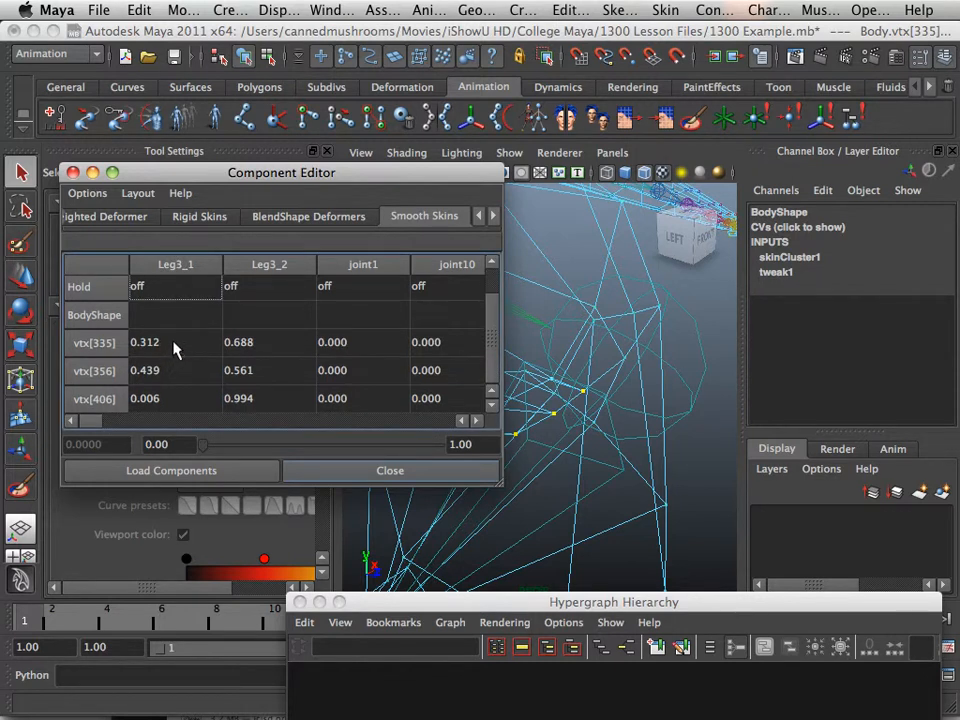
Step: Set the Leg3_1 weight of vtx[335], vtx[356] and vtx[406] to 1
{"action": "left_click_drag", "start_coordinate": [172, 347], "coordinate": [172, 396]}
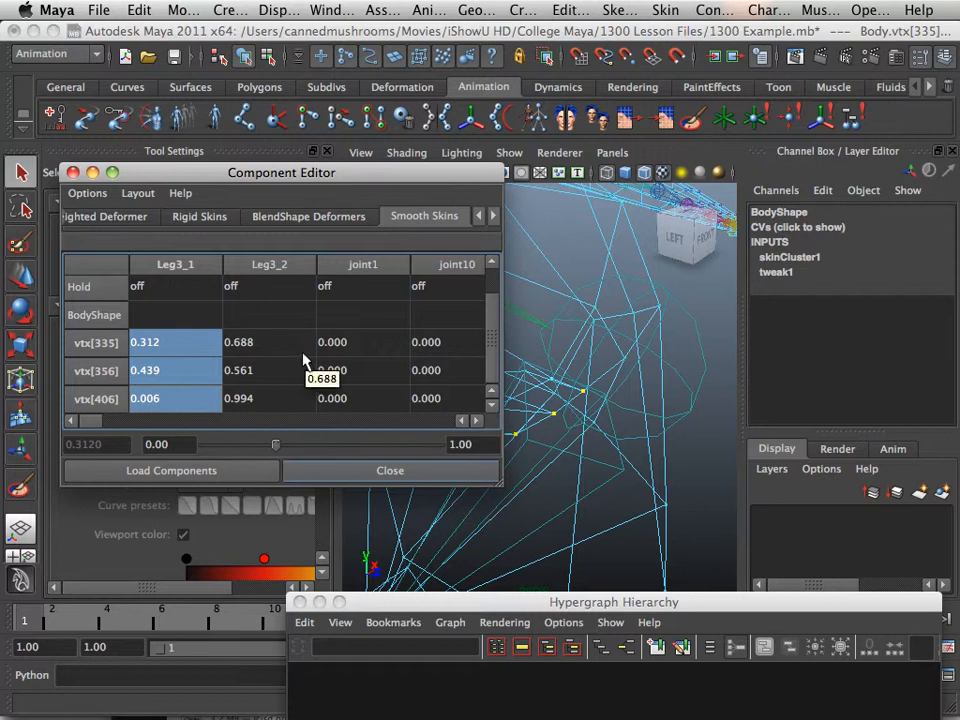
{"action": "left_click_drag", "start_coordinate": [267, 178], "coordinate": [362, 211]}
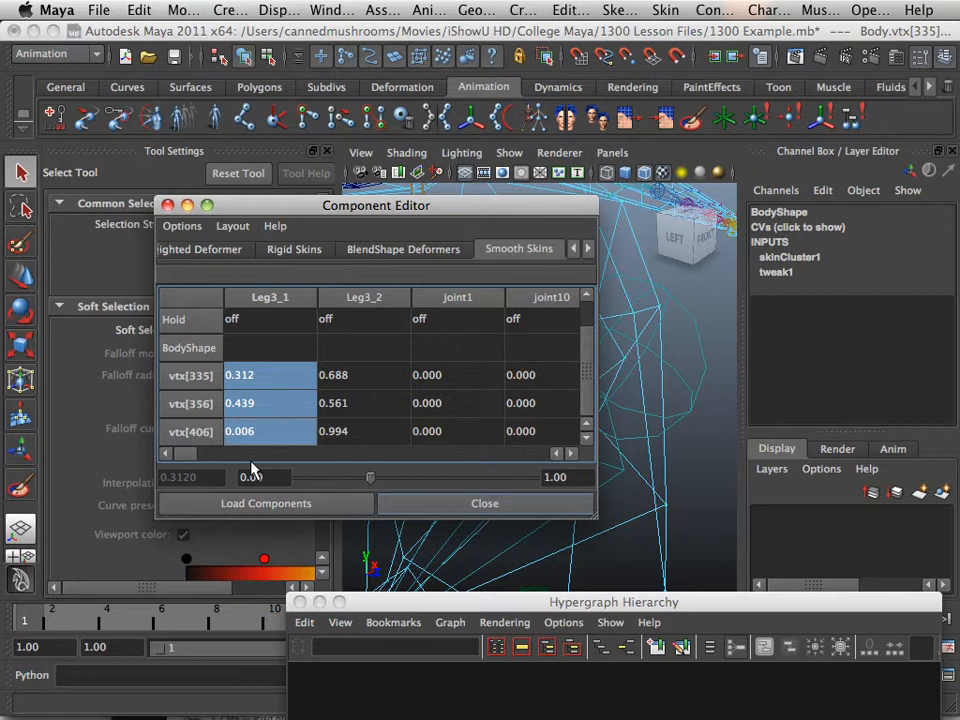
{"action": "type", "text": "1"}
{"action": "key", "text": "Return"}
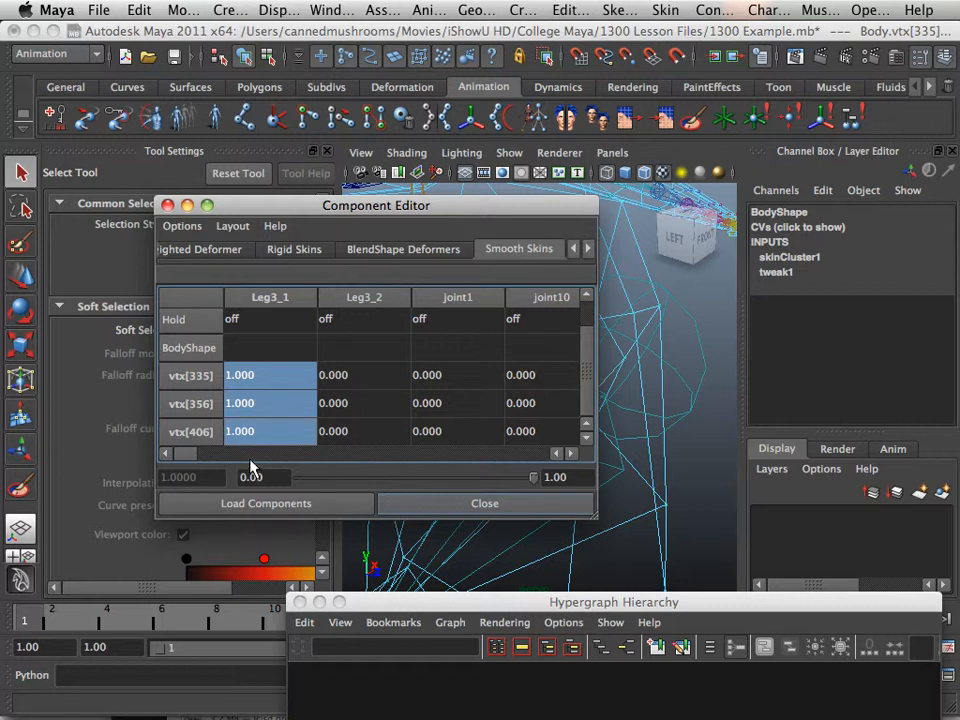
Step: Move the Component Editor off the leg, activate the Rotate tool and select the Leg3_2 joint at the knee
{"action": "left_click_drag", "start_coordinate": [240, 213], "coordinate": [773, 273]}
{"action": "scroll", "coordinate": [567, 313], "scroll_direction": "up", "scroll_amount": 3}
{"action": "scroll", "coordinate": [567, 313], "scroll_direction": "down", "scroll_amount": 4}
{"action": "left_click_drag", "start_coordinate": [567, 313], "coordinate": [536, 306], "text": "alt"}
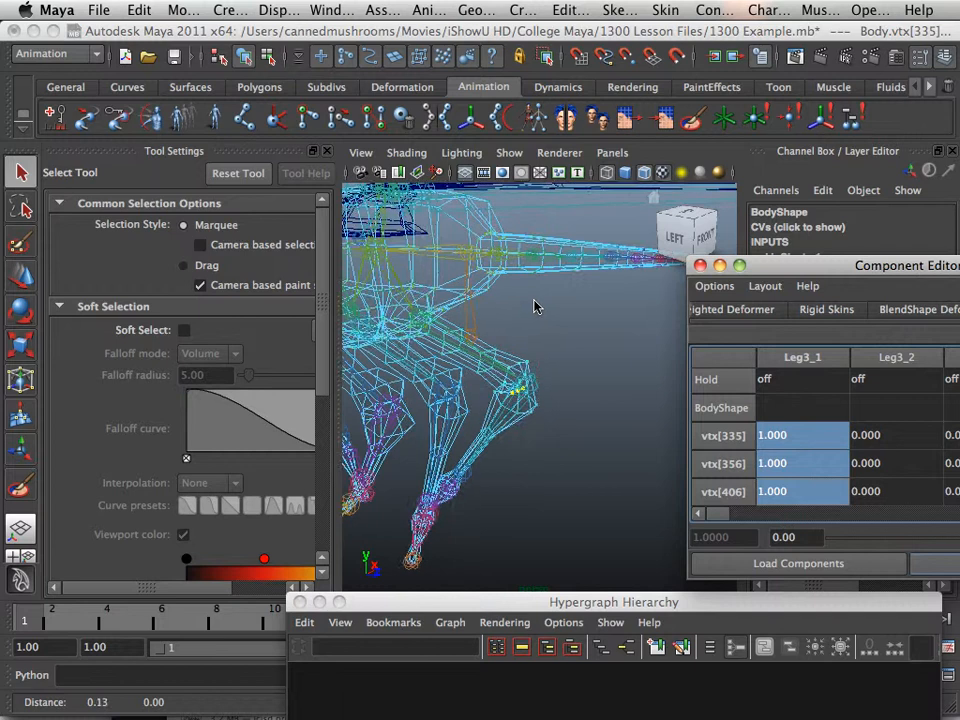
{"action": "scroll", "coordinate": [549, 302], "scroll_direction": "up", "scroll_amount": 3}
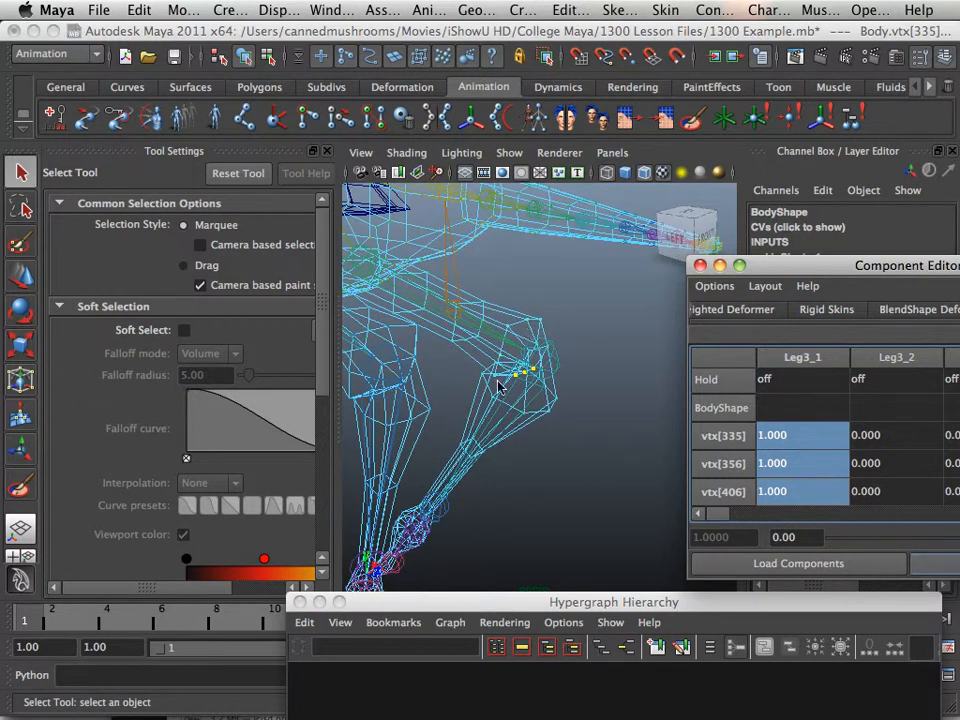
{"action": "left_click", "coordinate": [31, 320]}
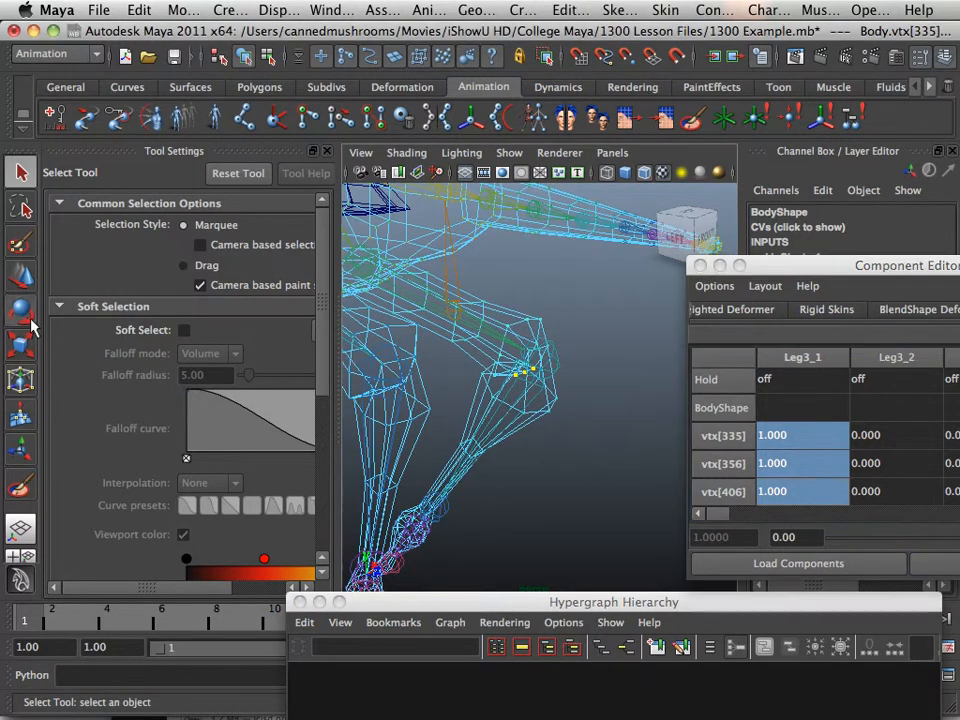
{"action": "left_click", "coordinate": [31, 320]}
{"action": "left_click", "coordinate": [602, 435]}
{"action": "left_click", "coordinate": [543, 361]}
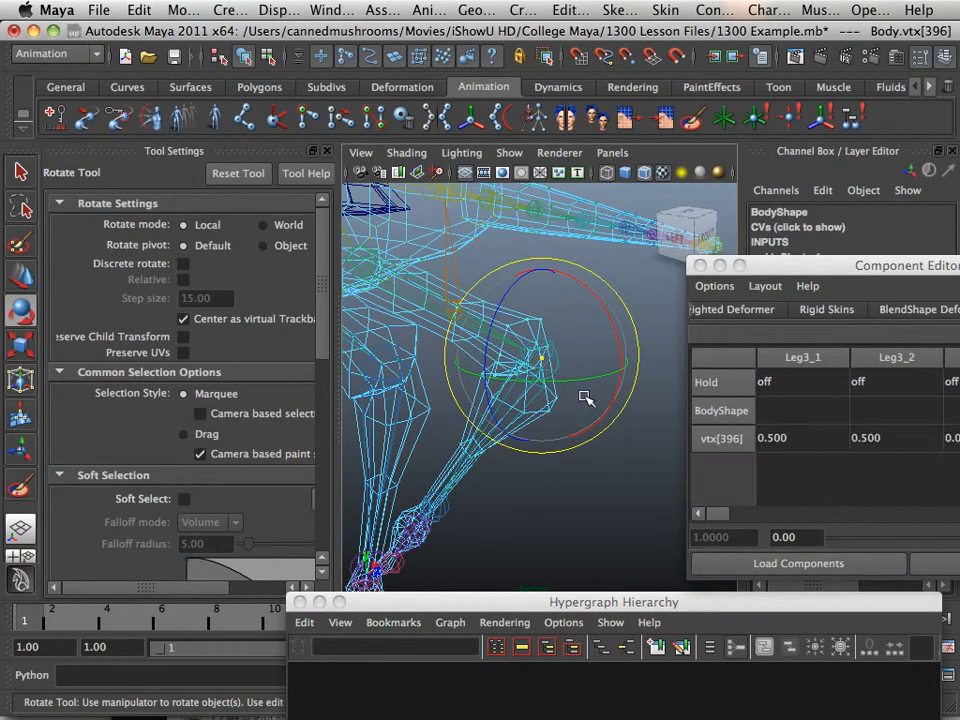
{"action": "left_click_drag", "start_coordinate": [586, 398], "coordinate": [585, 413], "text": "alt"}
{"action": "scroll", "coordinate": [622, 431], "scroll_direction": "up", "scroll_amount": 10}
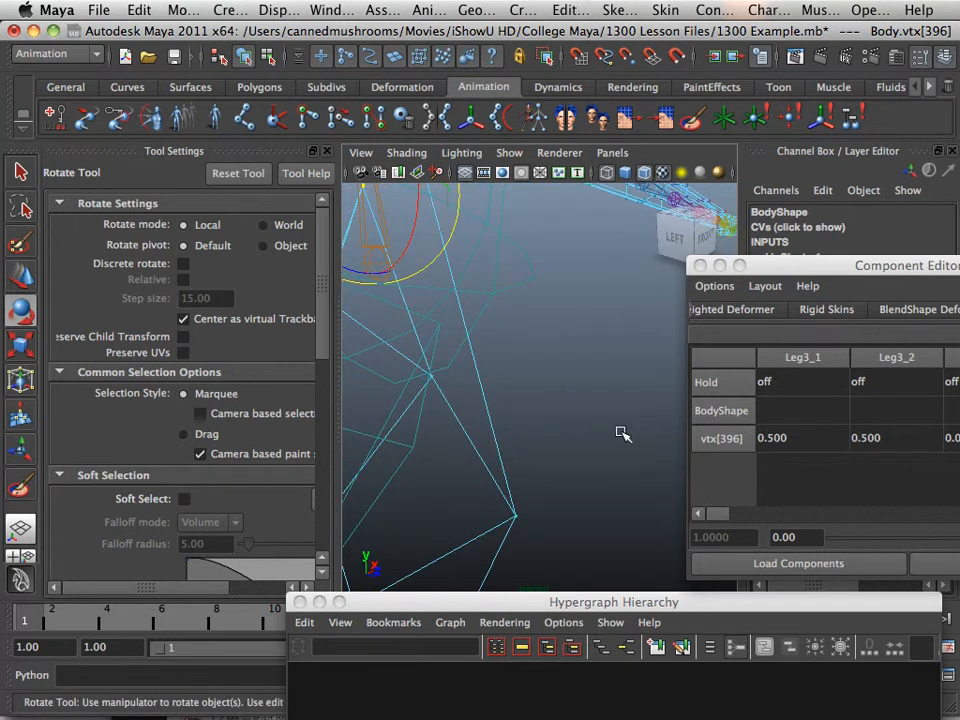
{"action": "left_click", "coordinate": [500, 292]}
{"action": "scroll", "coordinate": [502, 328], "scroll_direction": "down", "scroll_amount": 10}
{"action": "left_click_drag", "start_coordinate": [502, 328], "coordinate": [521, 354], "text": "alt"}
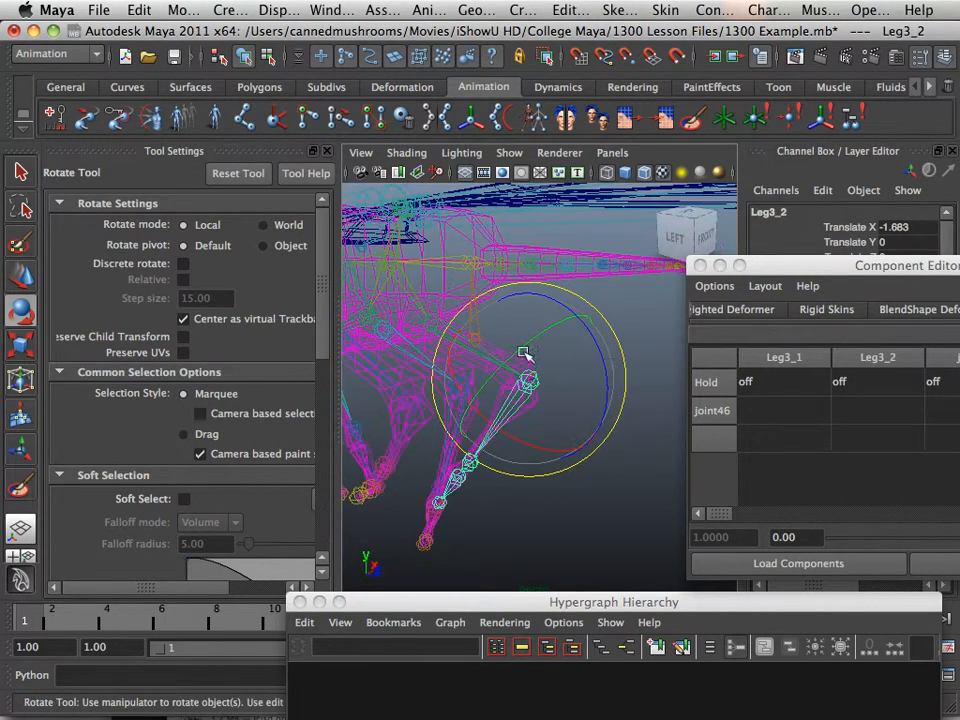
Step: Switch to shaded display and rotate the Leg3_2 joint to test how the knee deforms
{"action": "left_click_drag", "start_coordinate": [611, 364], "coordinate": [579, 354], "text": "alt"}
{"action": "middle_click_drag", "start_coordinate": [579, 354], "coordinate": [514, 324], "text": "alt"}
{"action": "key", "text": "f"}
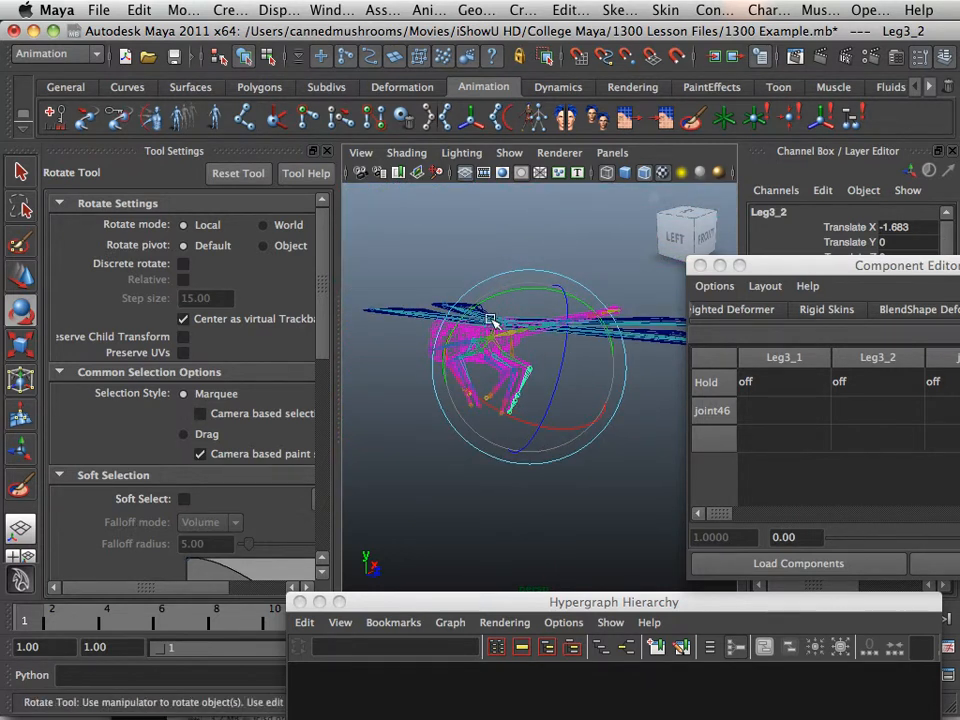
{"action": "right_click_drag", "start_coordinate": [489, 321], "coordinate": [579, 386], "text": "alt"}
{"action": "middle_click_drag", "start_coordinate": [579, 386], "coordinate": [524, 372], "text": "alt"}
{"action": "key", "text": "5"}
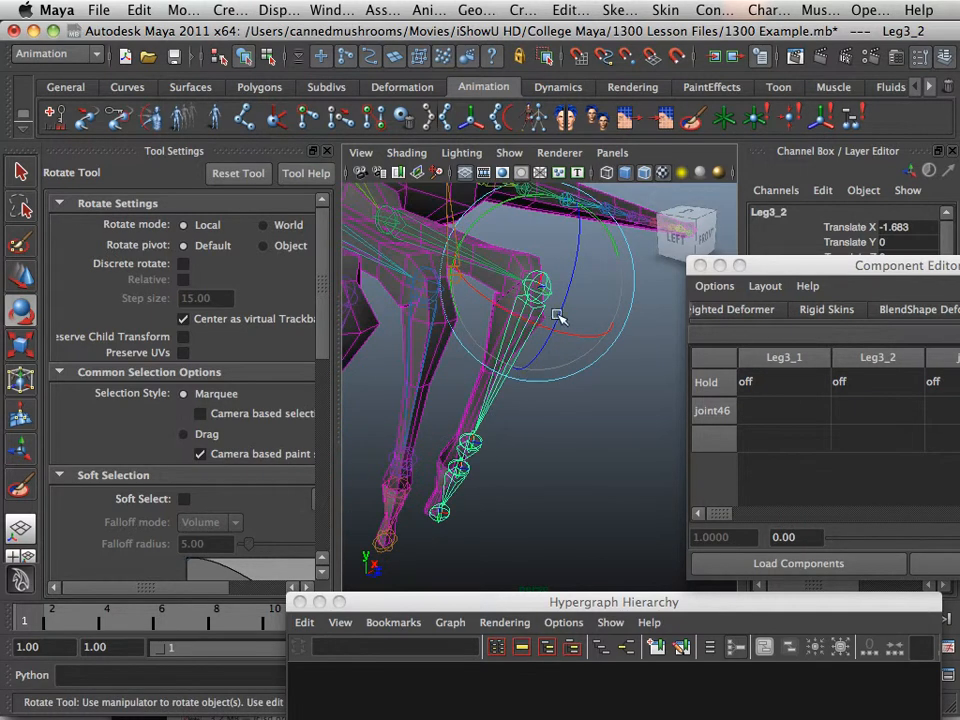
{"action": "left_click_drag", "start_coordinate": [563, 316], "coordinate": [565, 279]}
{"action": "left_click_drag", "start_coordinate": [506, 283], "coordinate": [506, 401]}
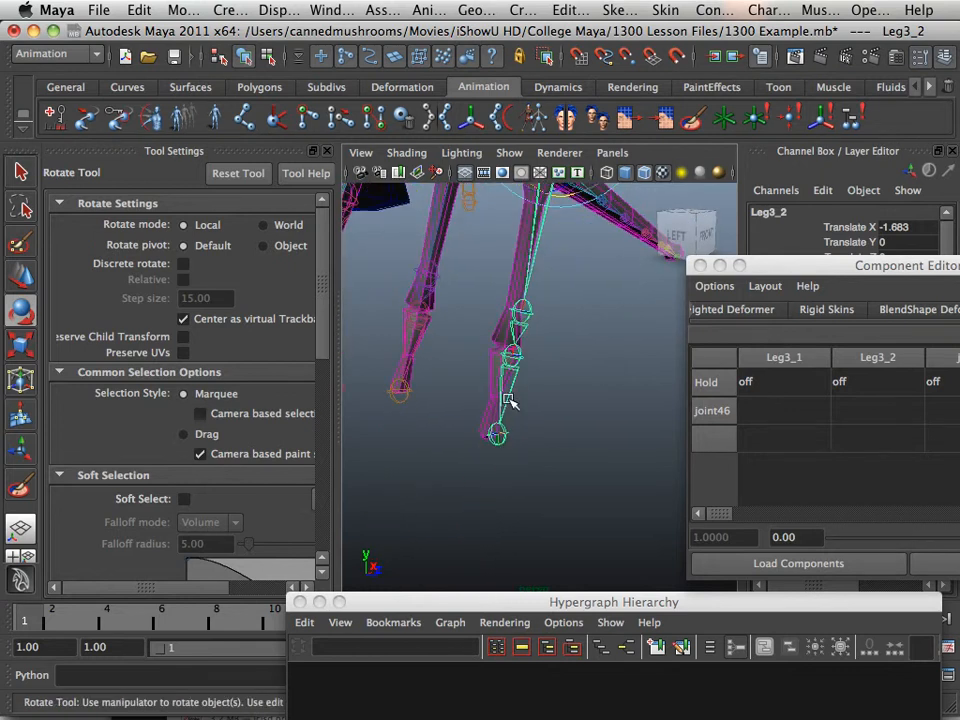
Step: Select joint45 near the foot and rotate it about several axes to test how the ankle deforms
{"action": "right_click_drag", "start_coordinate": [506, 401], "coordinate": [503, 340], "text": "alt"}
{"action": "left_click", "coordinate": [496, 328]}
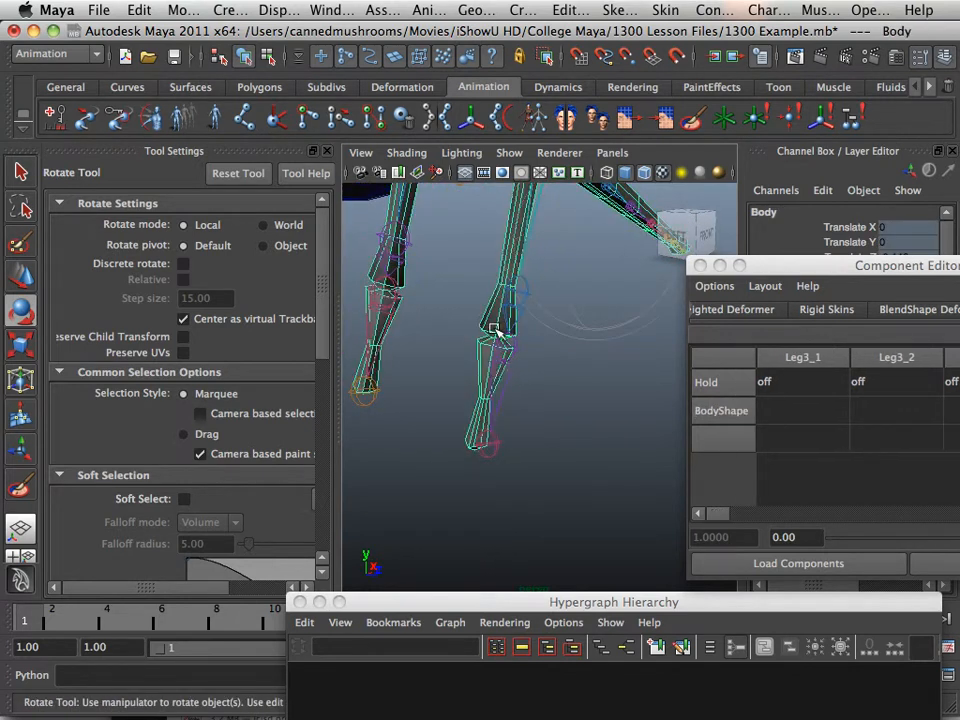
{"action": "left_click", "coordinate": [506, 350]}
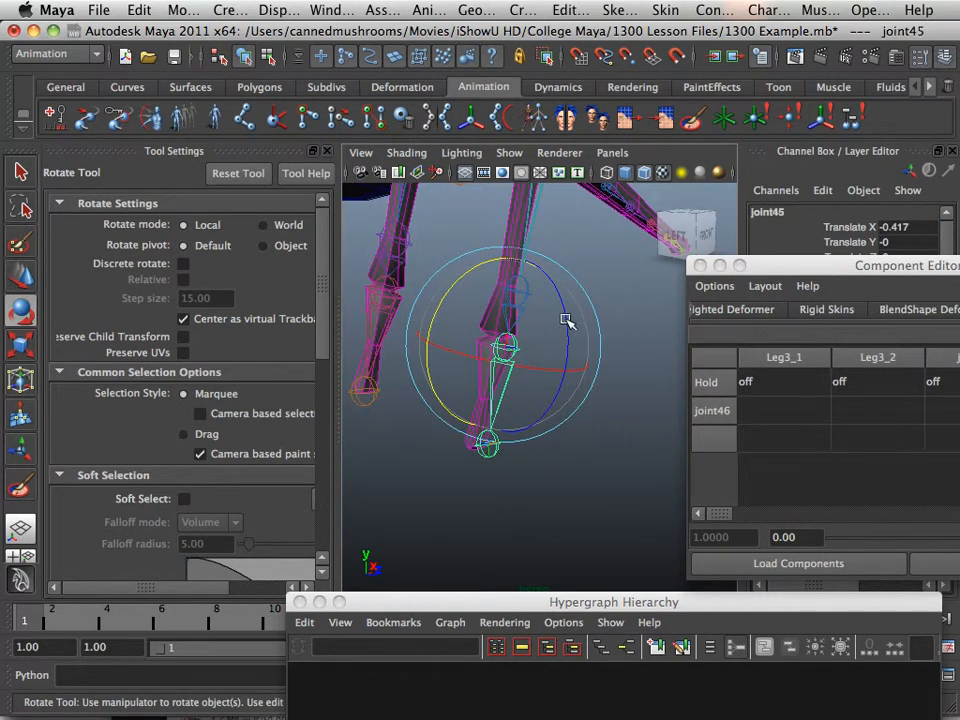
{"action": "mouse_move", "coordinate": [566, 320]}
{"action": "left_mouse_down"}
{"action": "mouse_move", "coordinate": [566, 358]}
{"action": "mouse_move", "coordinate": [540, 414]}
{"action": "mouse_move", "coordinate": [549, 312]}
{"action": "left_mouse_up"}
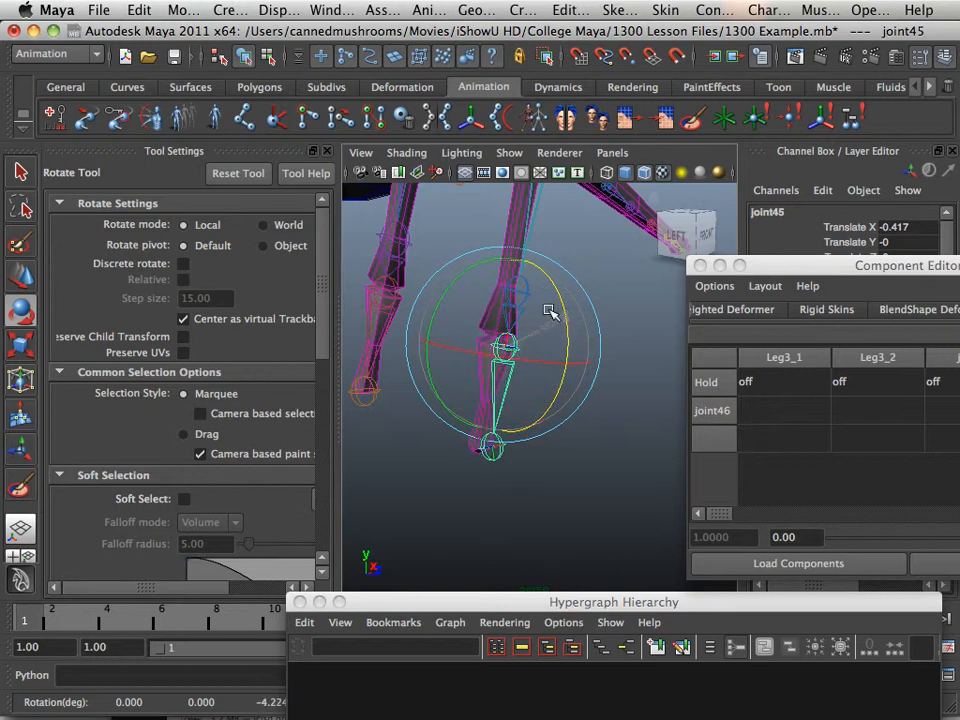
{"action": "middle_click_drag", "start_coordinate": [490, 326], "coordinate": [494, 326], "text": "alt"}
{"action": "right_click_drag", "start_coordinate": [494, 326], "coordinate": [506, 330], "text": "alt"}
{"action": "mouse_move", "coordinate": [537, 305]}
{"action": "left_mouse_down"}
{"action": "mouse_move", "coordinate": [553, 294]}
{"action": "mouse_move", "coordinate": [540, 349]}
{"action": "mouse_move", "coordinate": [514, 373]}
{"action": "mouse_move", "coordinate": [531, 279]}
{"action": "mouse_move", "coordinate": [519, 298]}
{"action": "left_mouse_up"}
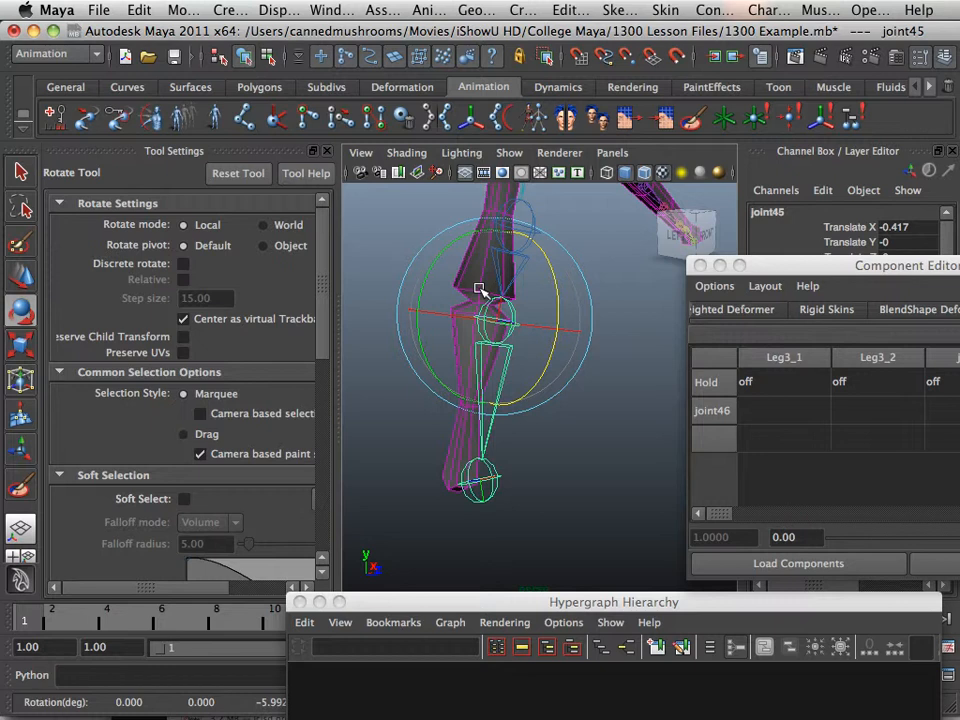
{"action": "left_click_drag", "start_coordinate": [564, 304], "coordinate": [562, 272]}
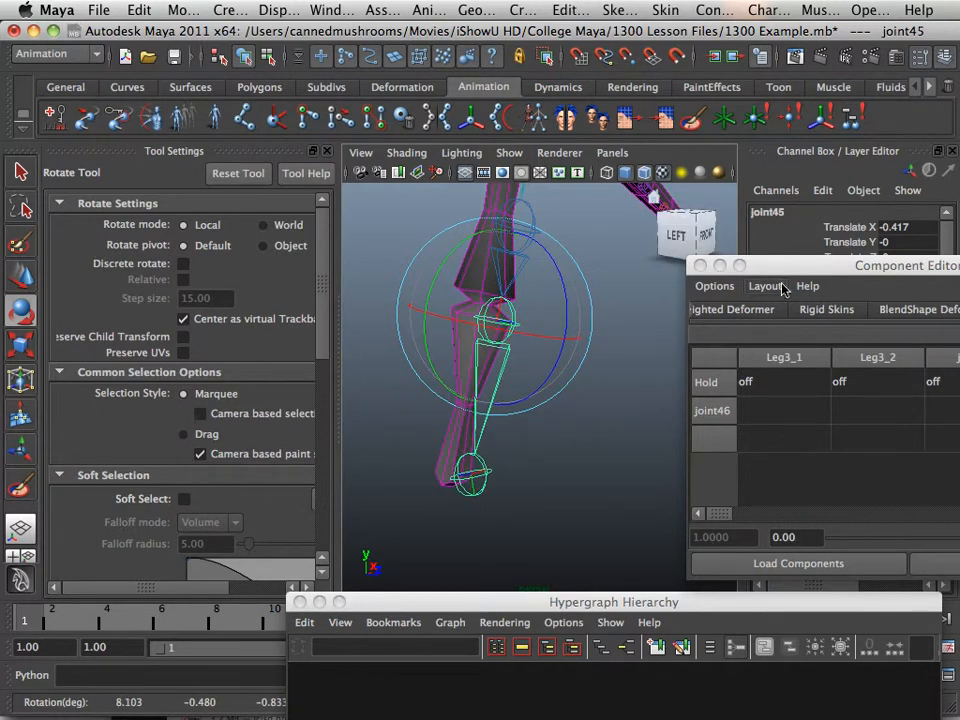
Step: Move the Component Editor clear of the leg and reselect the Leg3_2 joint at the knee
{"action": "left_click_drag", "start_coordinate": [805, 270], "coordinate": [624, 512]}
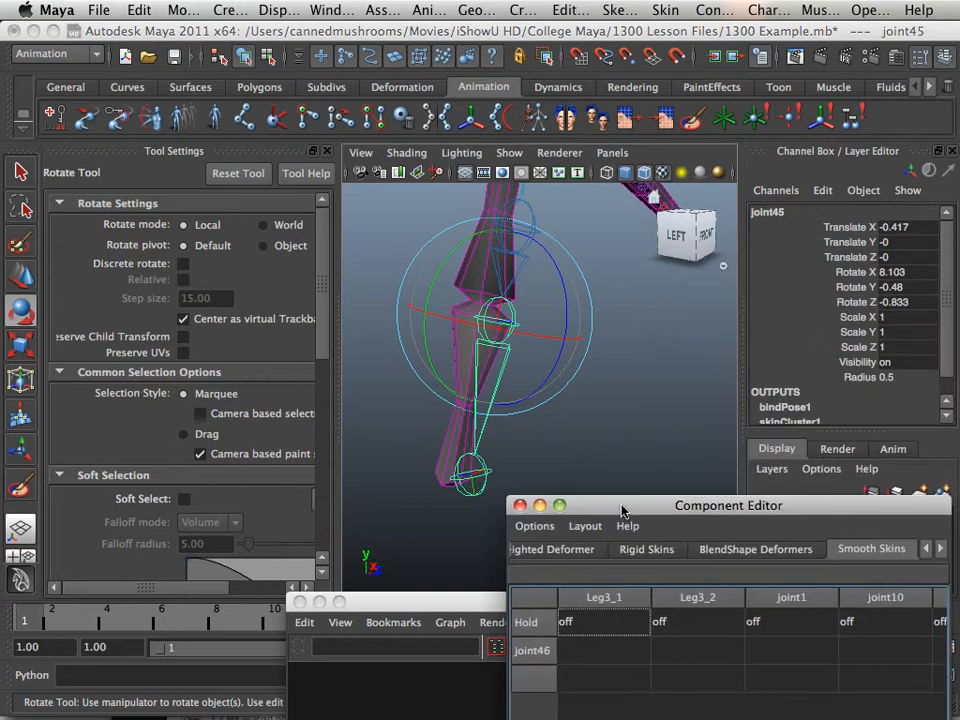
{"action": "left_click", "coordinate": [640, 378]}
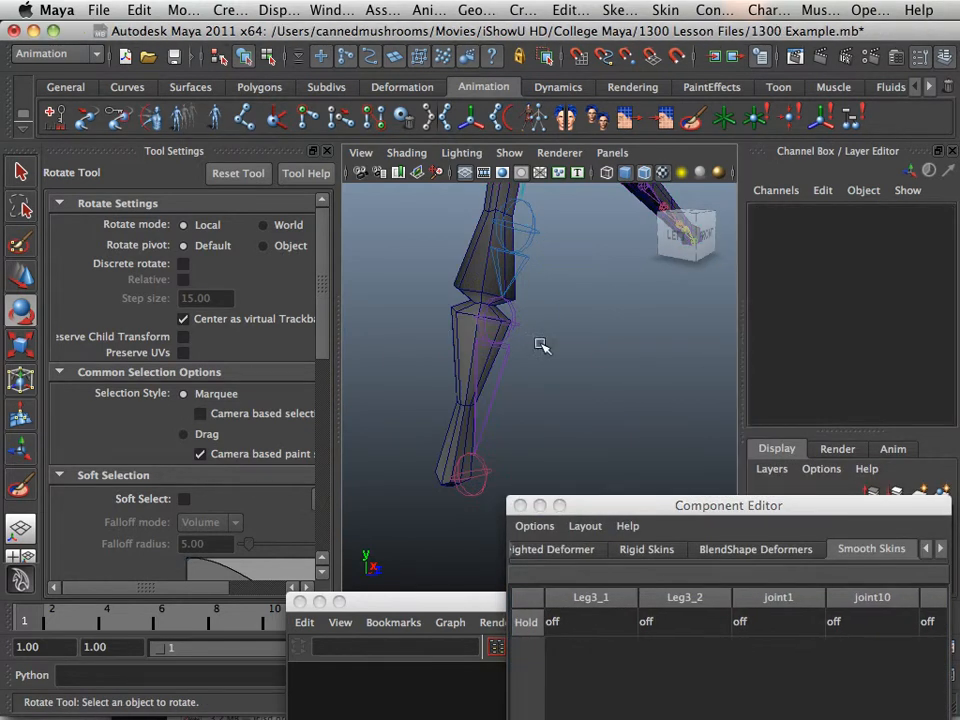
{"action": "mouse_move", "coordinate": [542, 345]}
{"action": "left_mouse_down", "text": "alt"}
{"action": "mouse_move", "coordinate": [508, 394]}
{"action": "mouse_move", "coordinate": [478, 385]}
{"action": "mouse_move", "coordinate": [542, 321]}
{"action": "mouse_move", "coordinate": [531, 332]}
{"action": "left_mouse_up", "text": "alt"}
{"action": "left_click", "coordinate": [545, 275]}
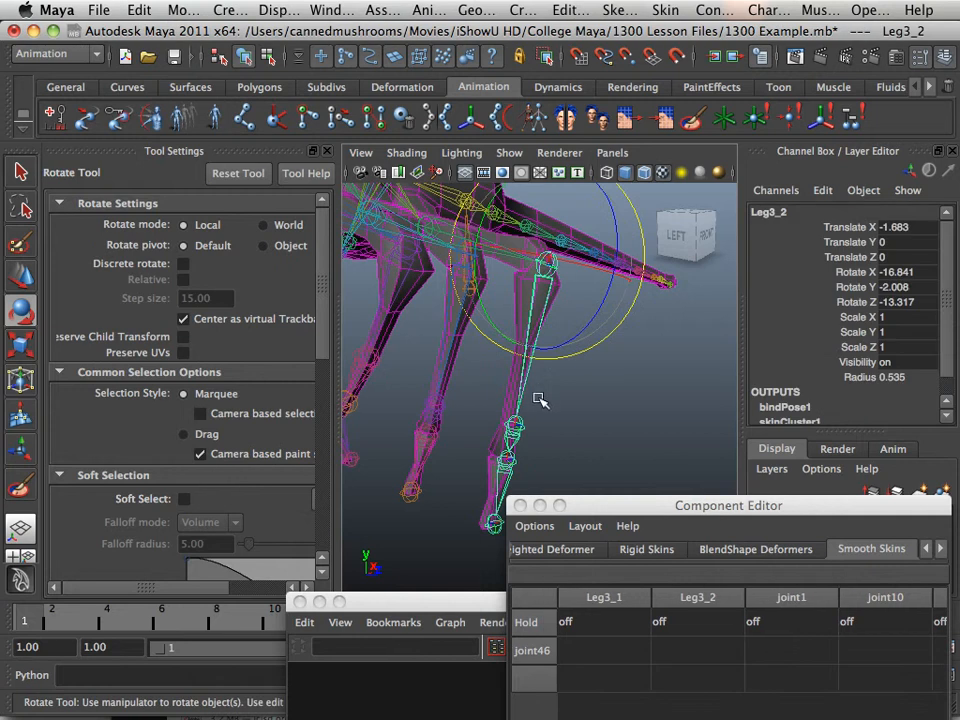
{"action": "left_click", "coordinate": [543, 428]}
{"action": "left_click", "coordinate": [545, 265]}
Step: Select Leg3_1 through joint46 in the Hypergraph and set their Rotate X, Y and Z to 0
{"action": "left_click_drag", "start_coordinate": [433, 601], "coordinate": [126, 94]}
{"action": "scroll", "coordinate": [245, 325], "scroll_direction": "down", "scroll_amount": 4}
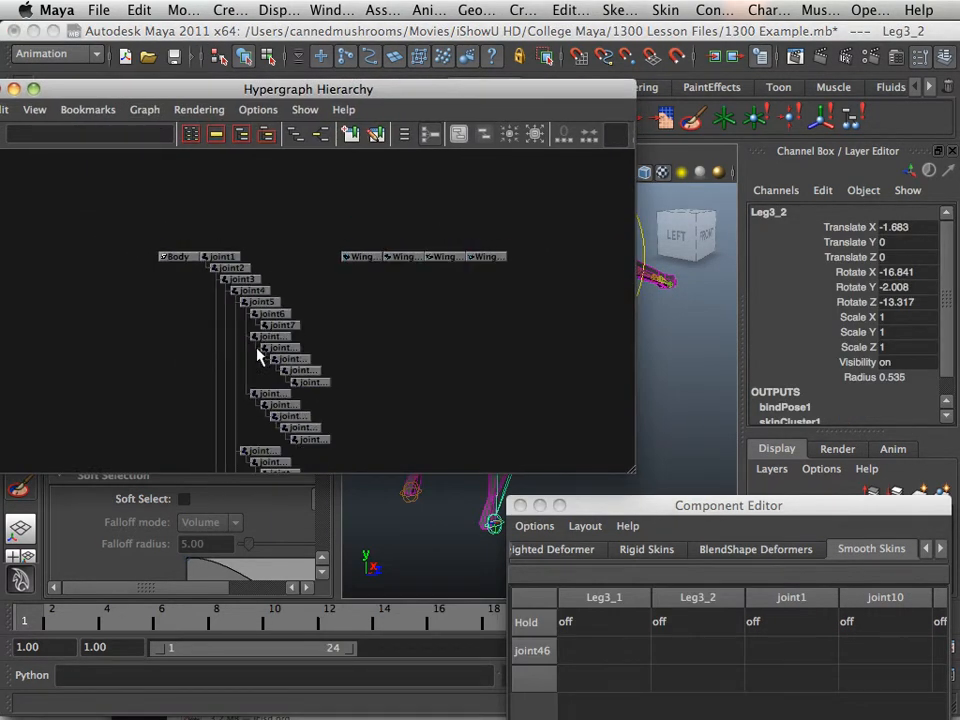
{"action": "middle_click_drag", "start_coordinate": [268, 384], "coordinate": [325, 222], "text": "alt"}
{"action": "scroll", "coordinate": [325, 218], "scroll_direction": "up", "scroll_amount": 2}
{"action": "middle_click_drag", "start_coordinate": [373, 298], "coordinate": [322, 165], "text": "alt"}
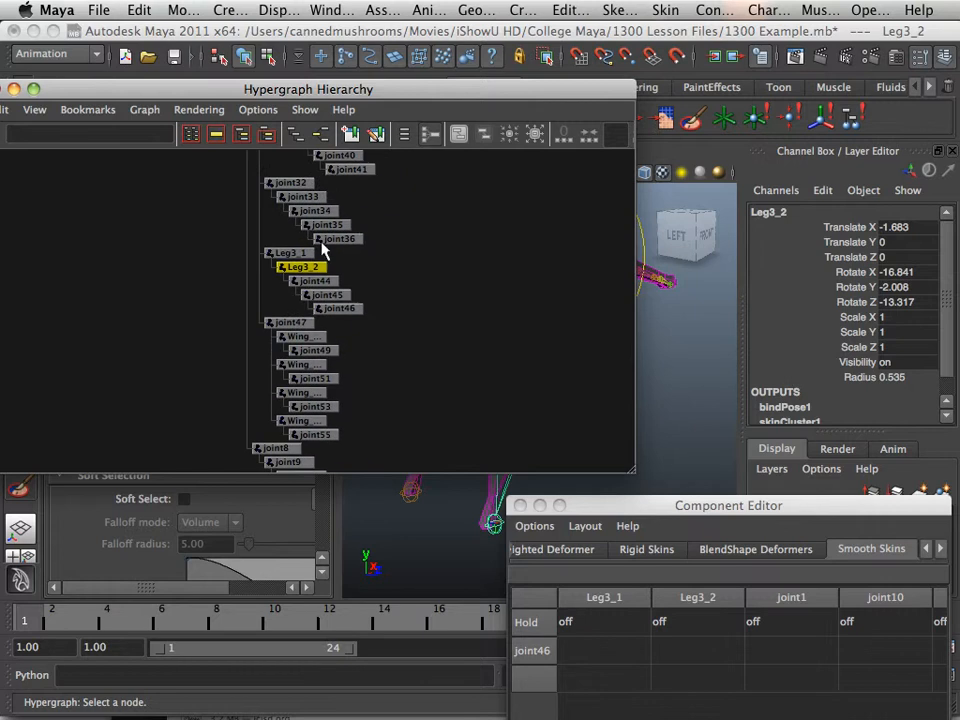
{"action": "left_click_drag", "start_coordinate": [370, 316], "coordinate": [270, 250]}
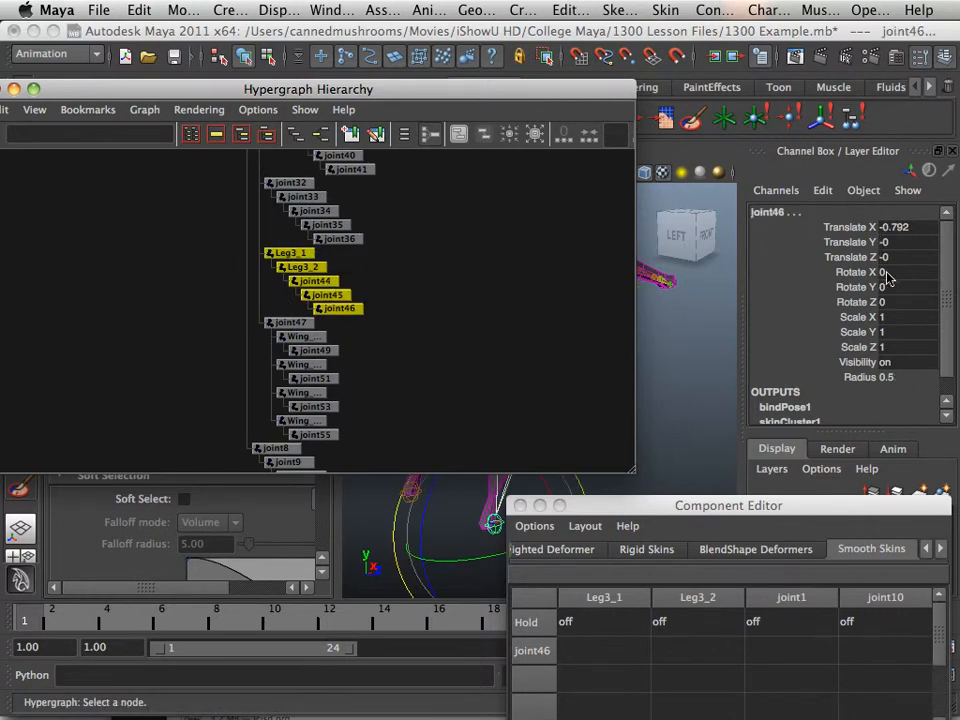
{"action": "left_click_drag", "start_coordinate": [887, 272], "coordinate": [892, 302]}
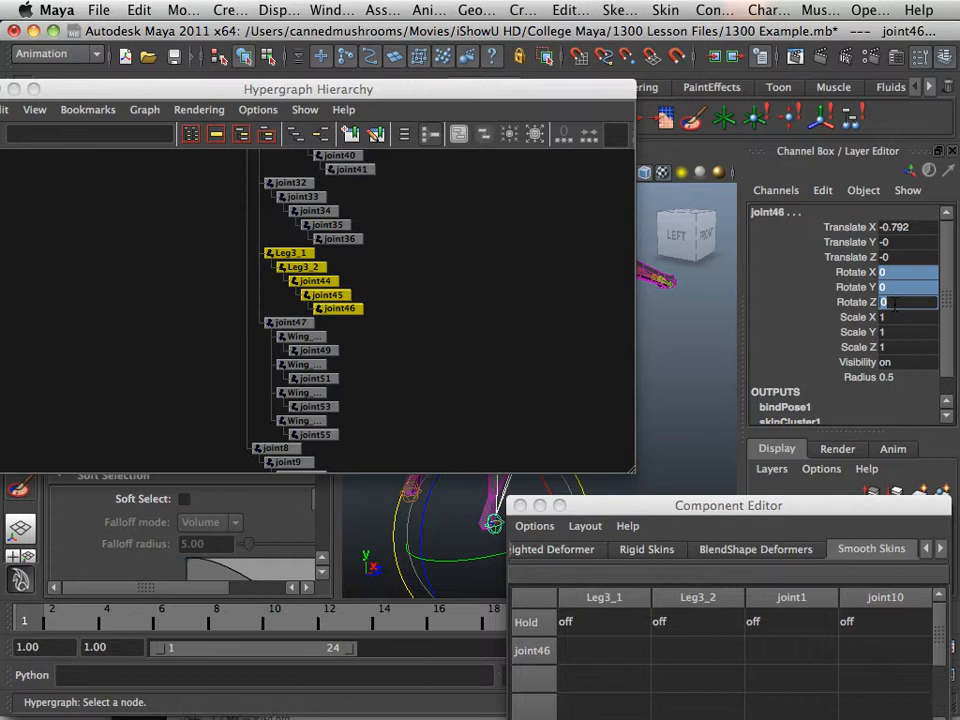
{"action": "key", "text": "Return"}
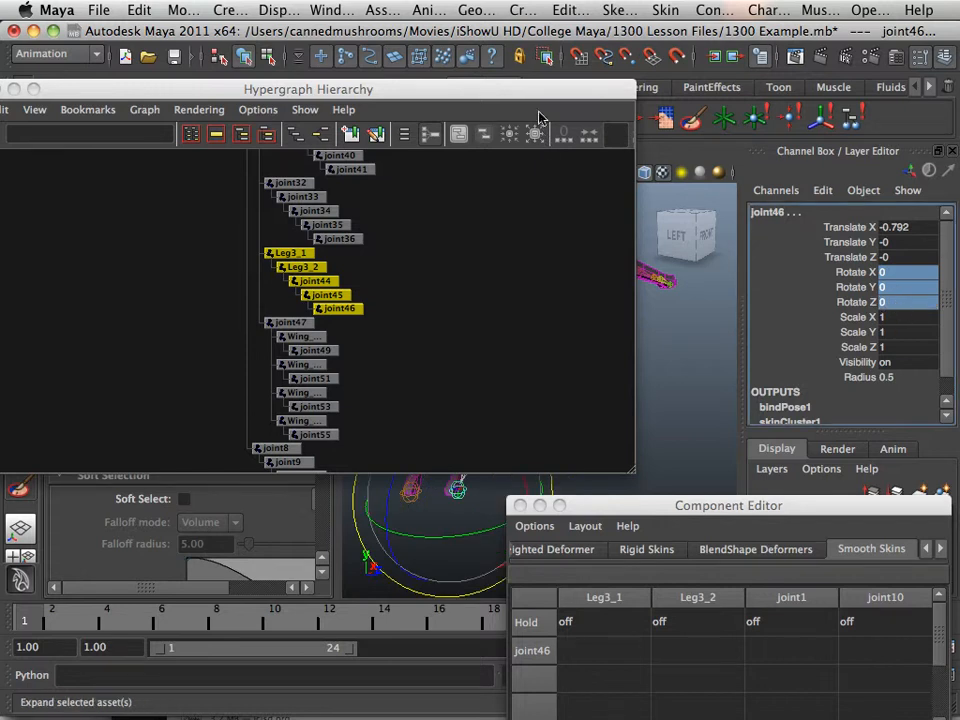
{"action": "left_click_drag", "start_coordinate": [540, 92], "coordinate": [350, 584]}
{"action": "left_click_drag", "start_coordinate": [449, 384], "coordinate": [444, 381], "text": "alt"}
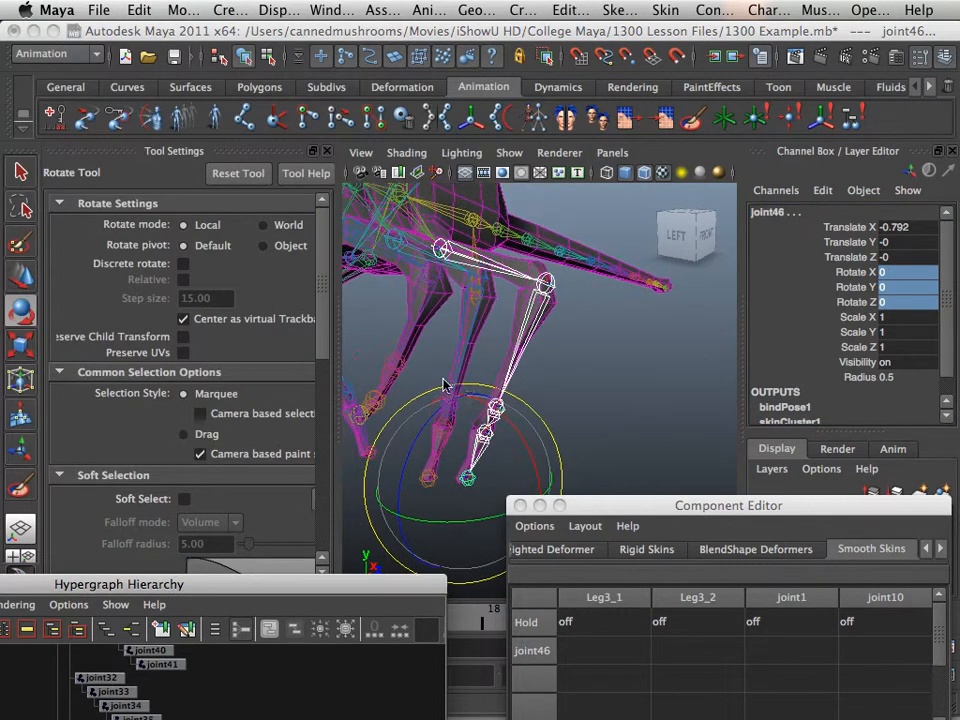
Step: Deselect the leg joints and examine the straightened rear leg mesh around the foot, ankle and knee
{"action": "left_click_drag", "start_coordinate": [553, 381], "coordinate": [575, 365], "text": "alt"}
{"action": "scroll", "coordinate": [600, 371], "scroll_direction": "up", "scroll_amount": 5}
{"action": "scroll", "coordinate": [602, 372], "scroll_direction": "up", "scroll_amount": 10}
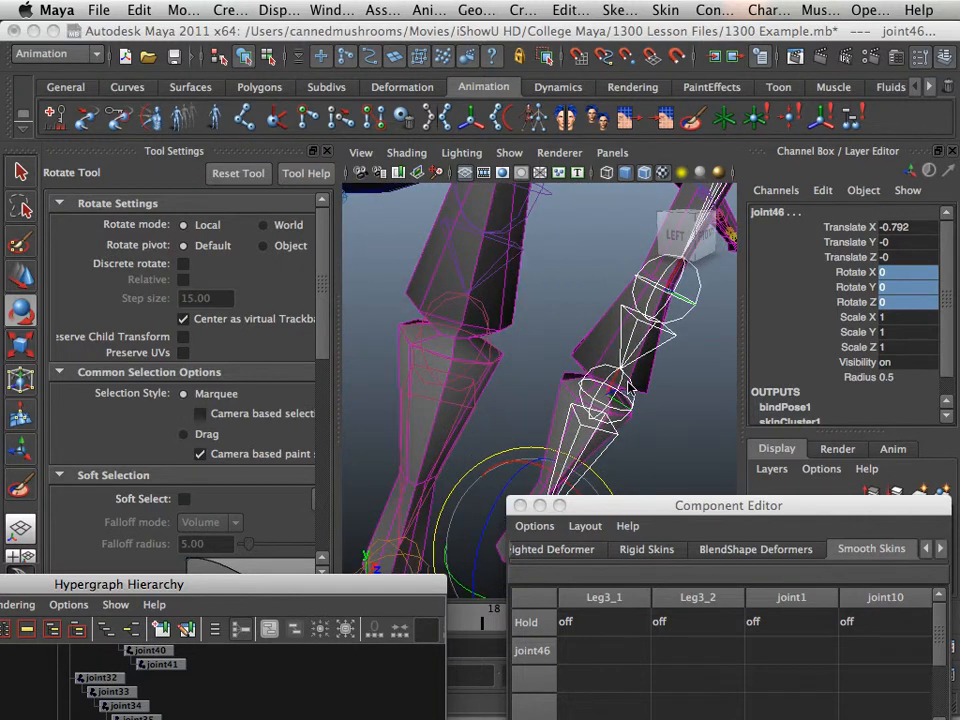
{"action": "left_click", "coordinate": [660, 401]}
{"action": "middle_click_drag", "start_coordinate": [660, 401], "coordinate": [636, 412], "text": "alt"}
{"action": "scroll", "coordinate": [587, 397], "scroll_direction": "up", "scroll_amount": 5}
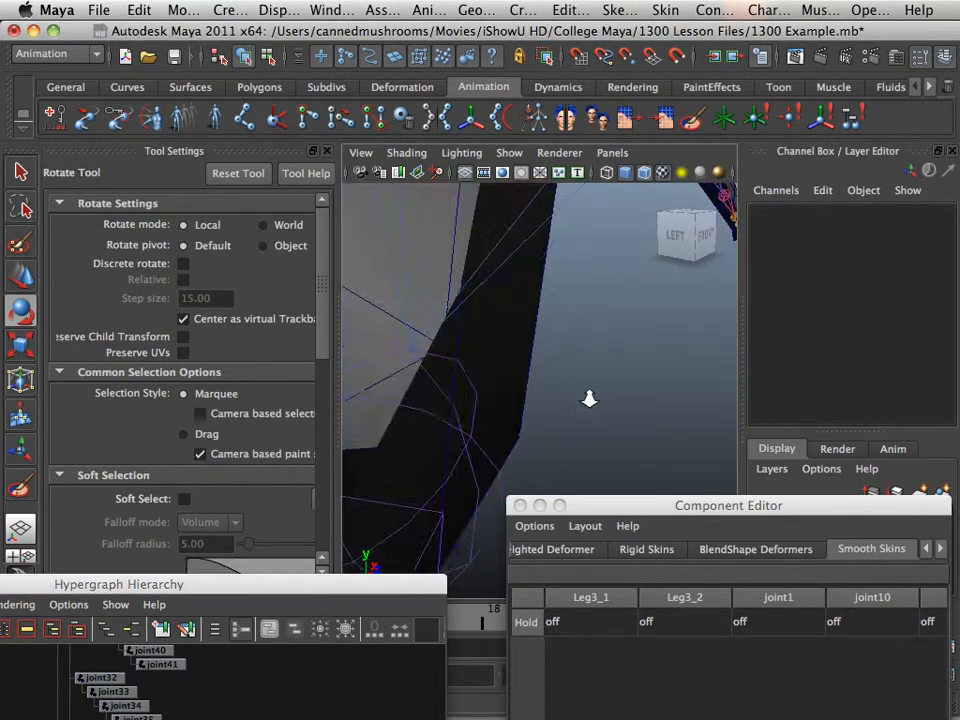
{"action": "scroll", "coordinate": [580, 398], "scroll_direction": "down", "scroll_amount": 3}
{"action": "scroll", "coordinate": [579, 398], "scroll_direction": "up", "scroll_amount": 5}
{"action": "middle_click_drag", "start_coordinate": [579, 398], "coordinate": [570, 412], "text": "alt"}
{"action": "scroll", "coordinate": [540, 400], "scroll_direction": "down", "scroll_amount": 8}
{"action": "left_click_drag", "start_coordinate": [519, 392], "coordinate": [519, 381], "text": "alt"}
{"action": "scroll", "coordinate": [521, 382], "scroll_direction": "up", "scroll_amount": 8}
{"action": "scroll", "coordinate": [540, 390], "scroll_direction": "down", "scroll_amount": 6}
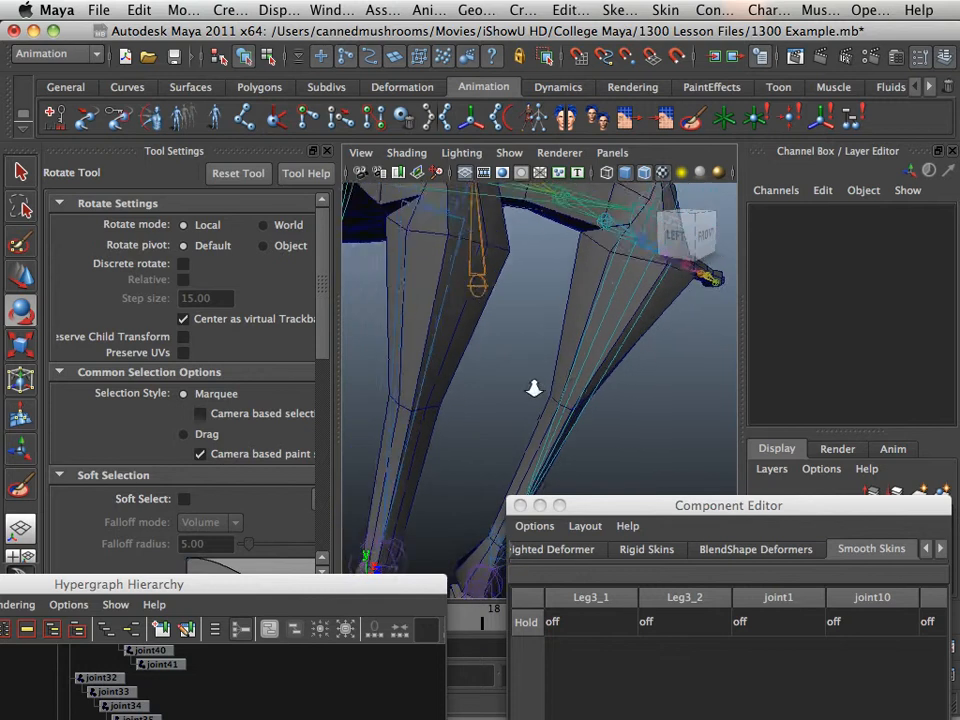
Step: Select the rear leg's knee joint and the lower joint44 in turn to check how the chain is named
{"action": "left_click", "coordinate": [546, 370]}
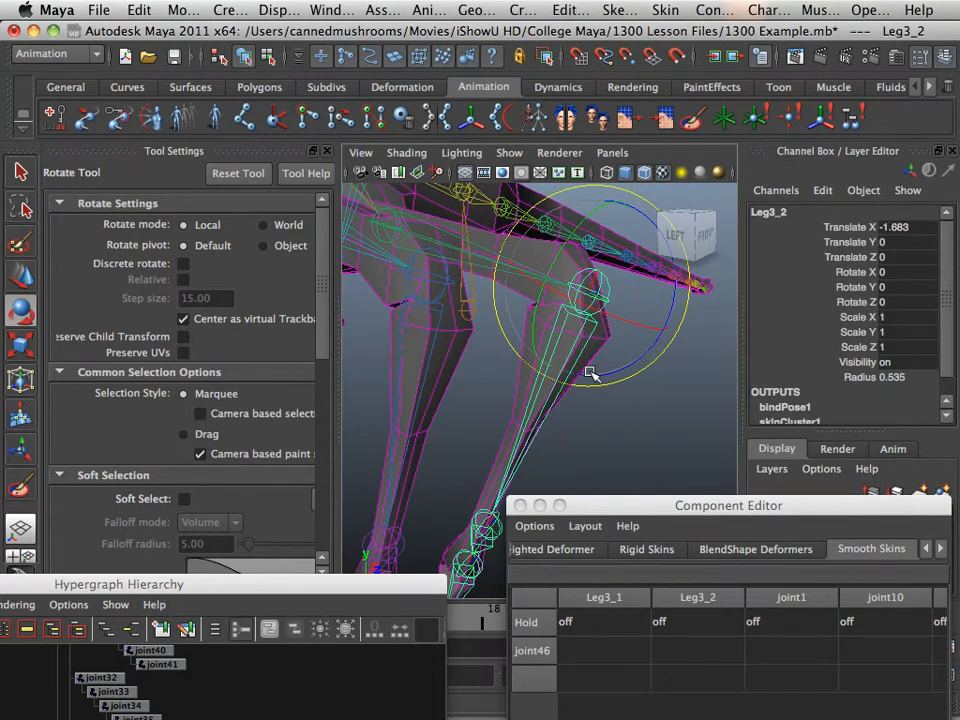
{"action": "scroll", "coordinate": [588, 373], "scroll_direction": "up", "scroll_amount": 5}
{"action": "scroll", "coordinate": [588, 373], "scroll_direction": "down", "scroll_amount": 5}
{"action": "left_click_drag", "start_coordinate": [577, 373], "coordinate": [588, 375], "text": "alt"}
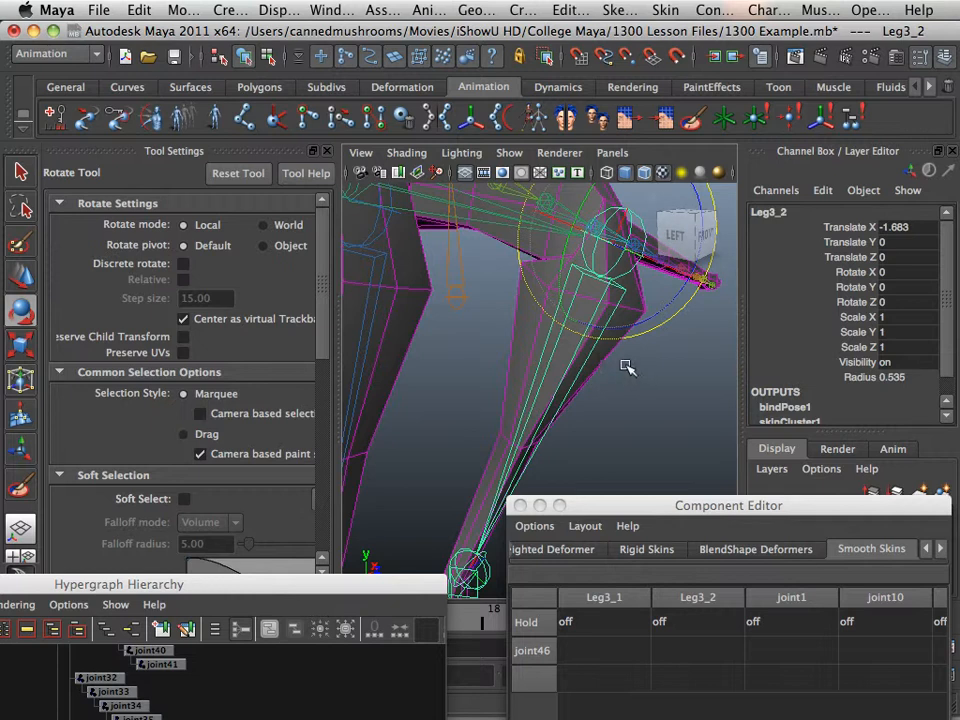
{"action": "left_click_drag", "start_coordinate": [606, 358], "coordinate": [543, 358], "text": "alt"}
{"action": "left_click", "coordinate": [521, 368]}
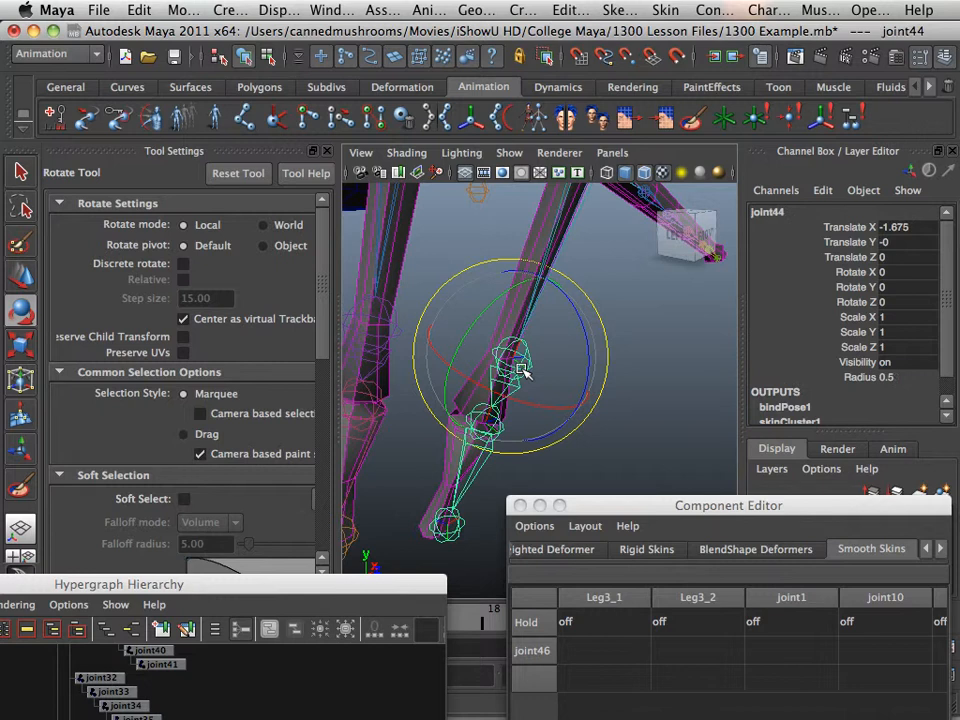
{"action": "middle_click_drag", "start_coordinate": [540, 303], "coordinate": [535, 343], "text": "alt"}
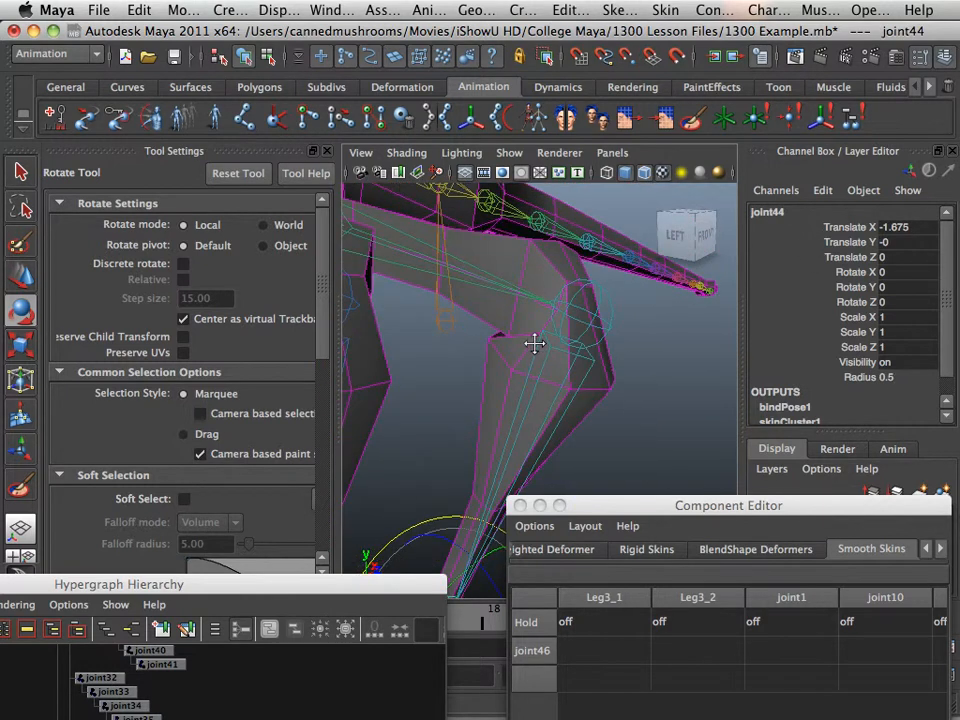
Step: Copy the name of the knee joint Leg3_2 and use it to rename joint44 below it as Leg3_3
{"action": "left_click", "coordinate": [565, 363]}
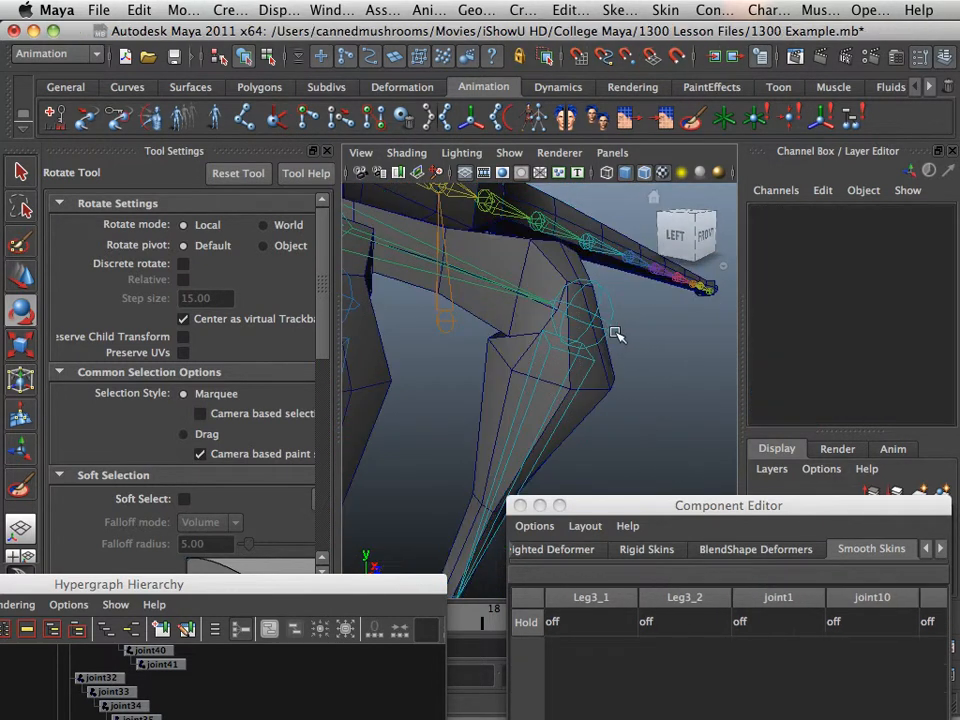
{"action": "left_click", "coordinate": [620, 331]}
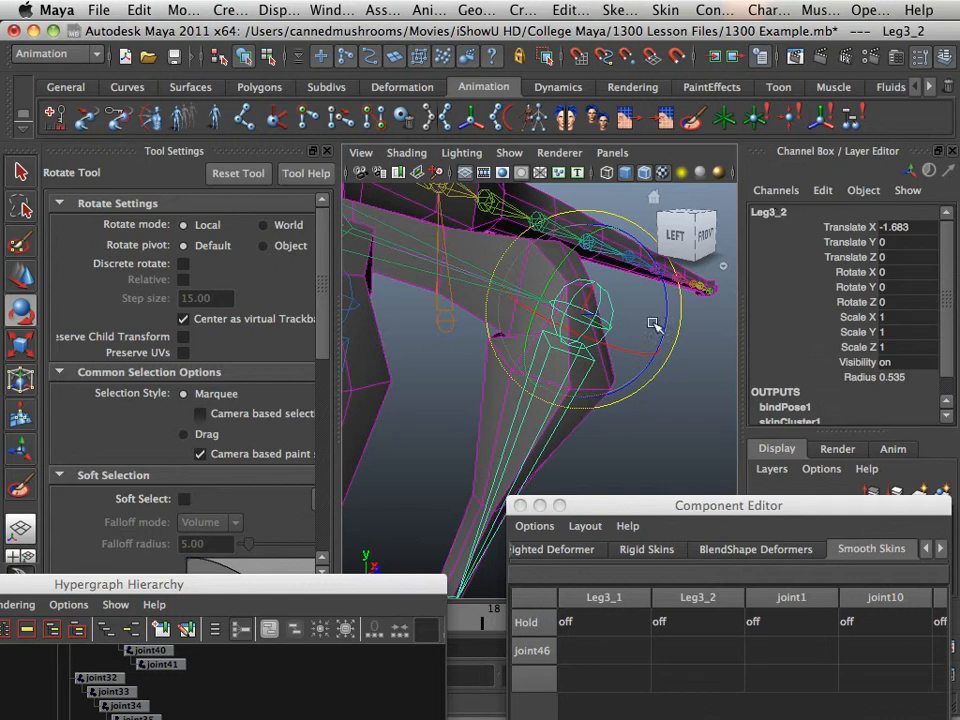
{"action": "double_click", "coordinate": [777, 213]}
{"action": "key", "text": "super+c"}
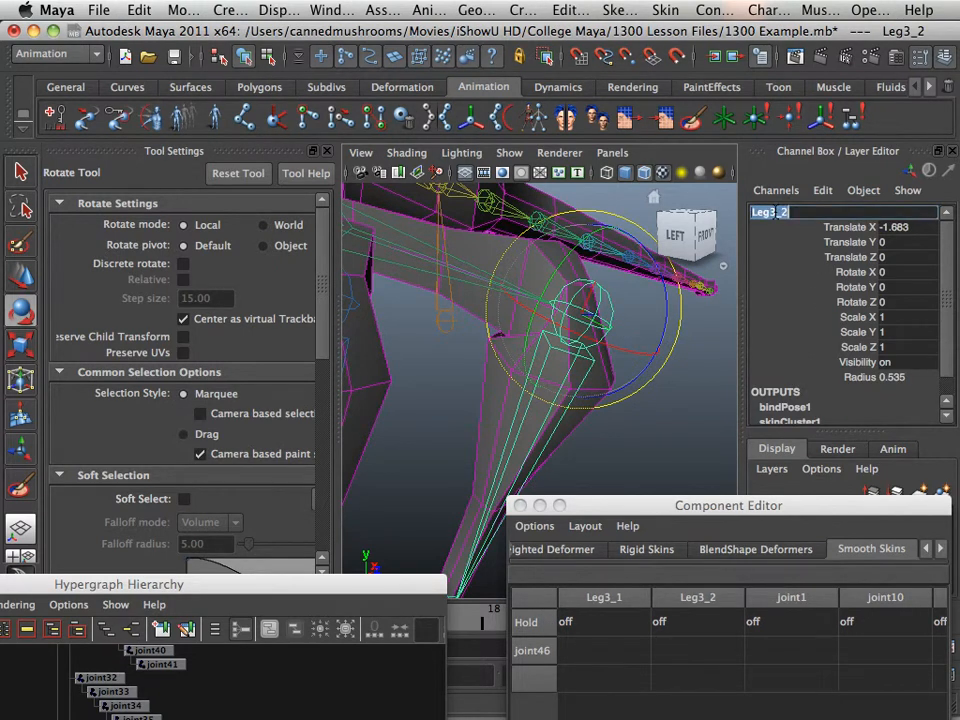
{"action": "middle_click_drag", "start_coordinate": [652, 387], "coordinate": [665, 328], "text": "alt"}
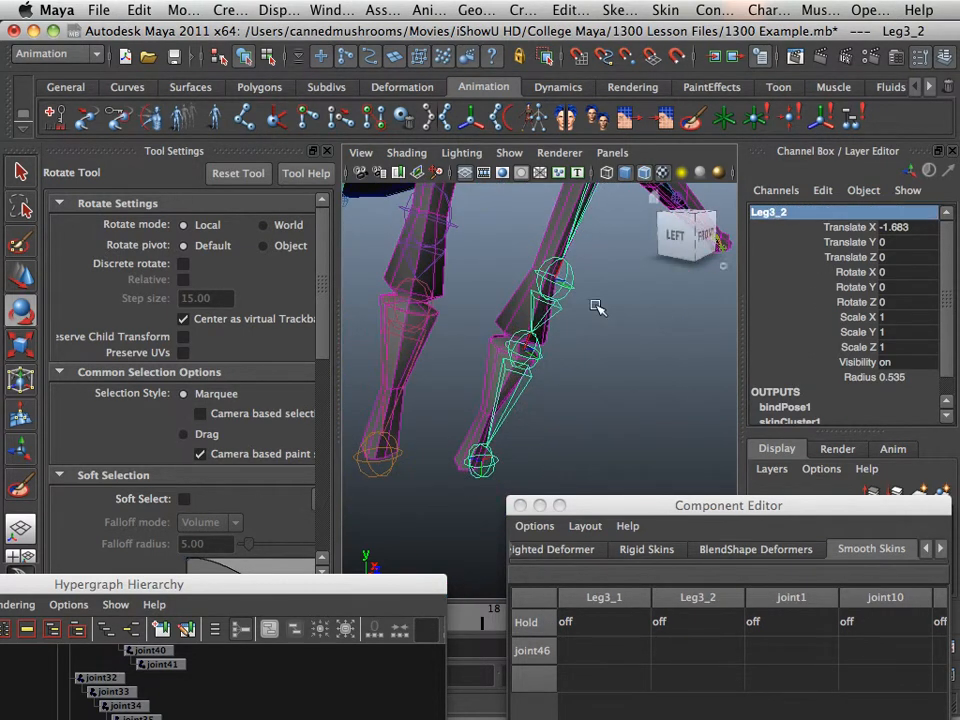
{"action": "left_click", "coordinate": [570, 288]}
{"action": "double_click", "coordinate": [779, 213]}
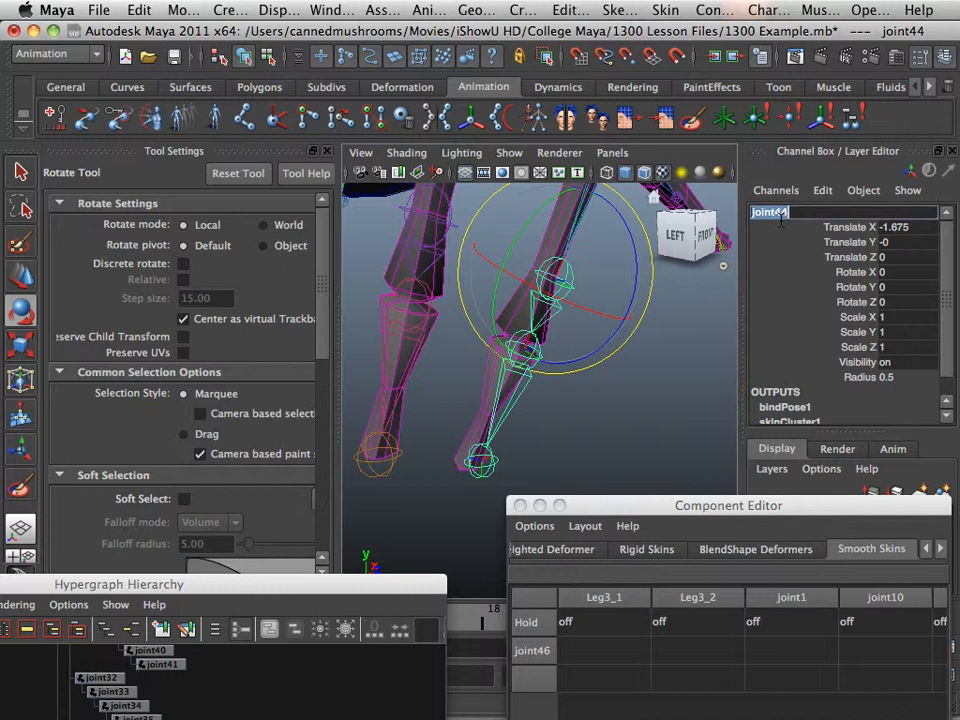
{"action": "key", "text": "super+v"}
{"action": "key", "text": "Return"}
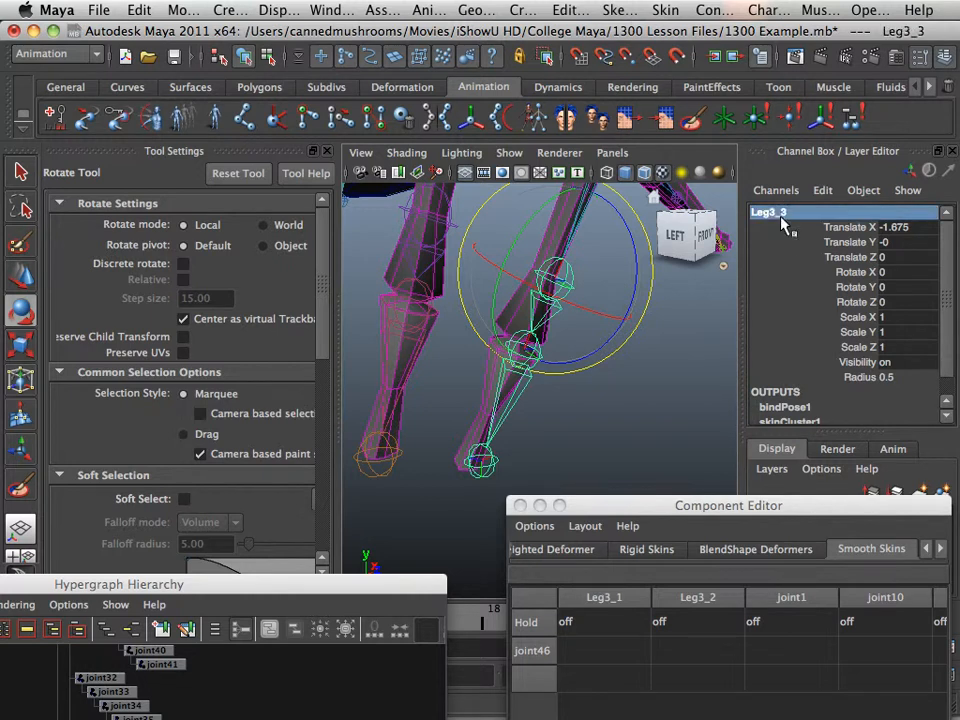
Step: Rename joint45, the ankle joint below Leg3_3, as Leg3_4
{"action": "left_click", "coordinate": [590, 393]}
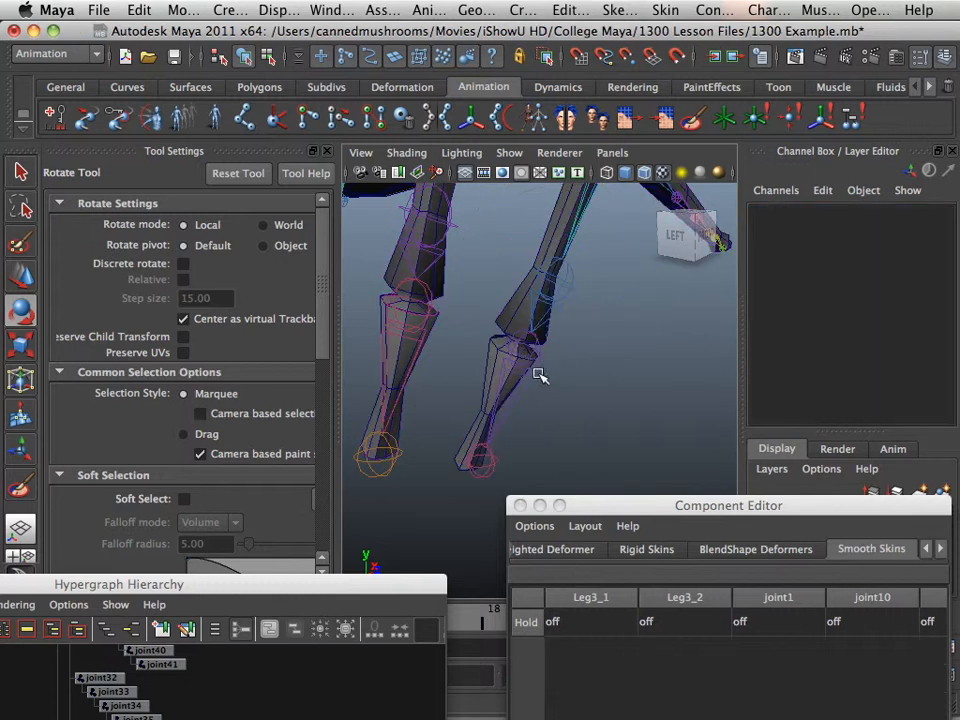
{"action": "left_click", "coordinate": [528, 359]}
{"action": "left_click", "coordinate": [784, 216]}
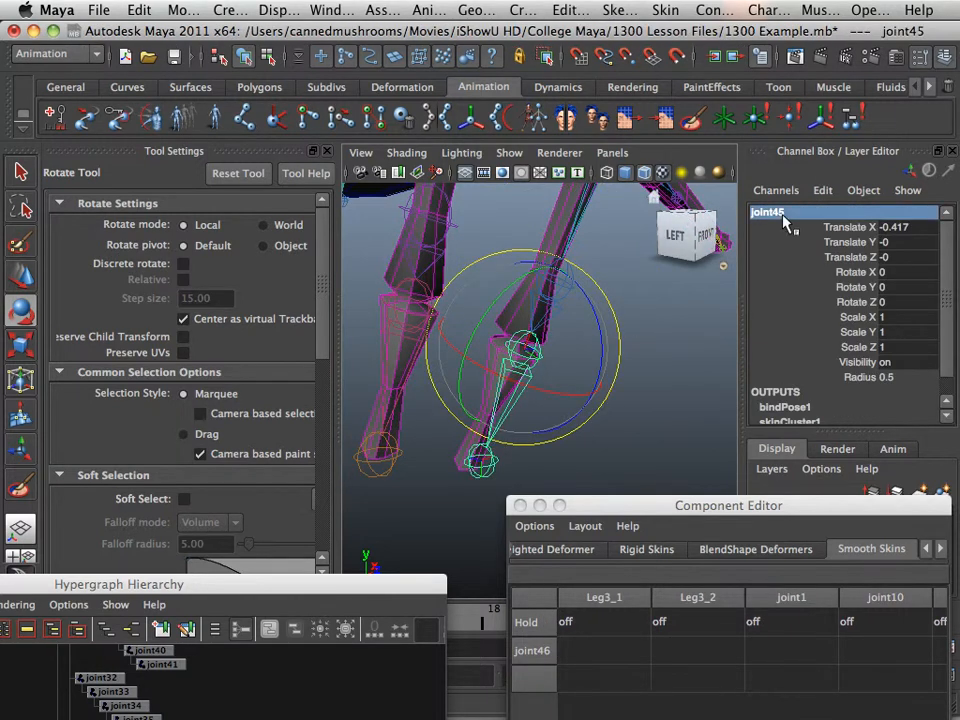
{"action": "key", "text": "super+v"}
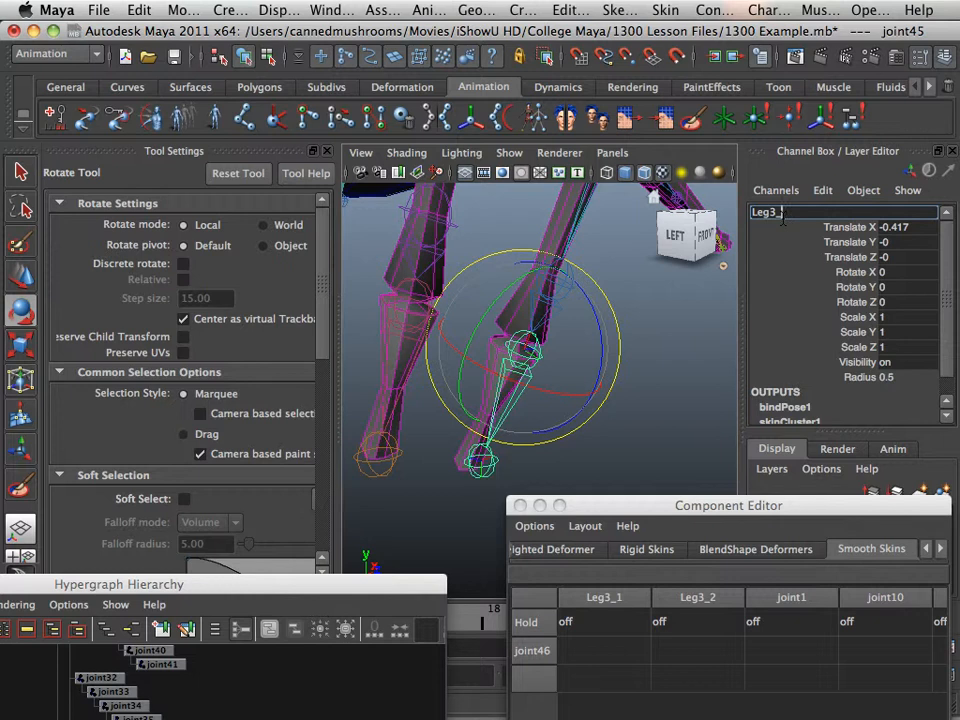
{"action": "key", "text": "Return"}
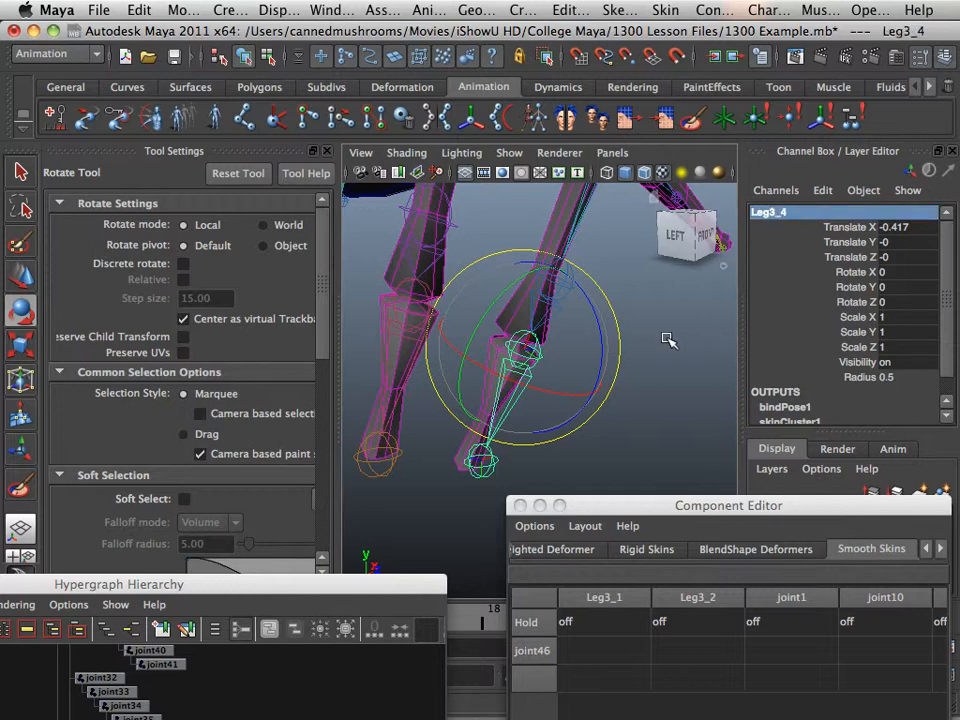
Step: Examine the mesh and joints around the rear leg's ankle and foot, selecting the Body mesh and the Leg3_3 joint
{"action": "scroll", "coordinate": [648, 340], "scroll_direction": "up", "scroll_amount": 3}
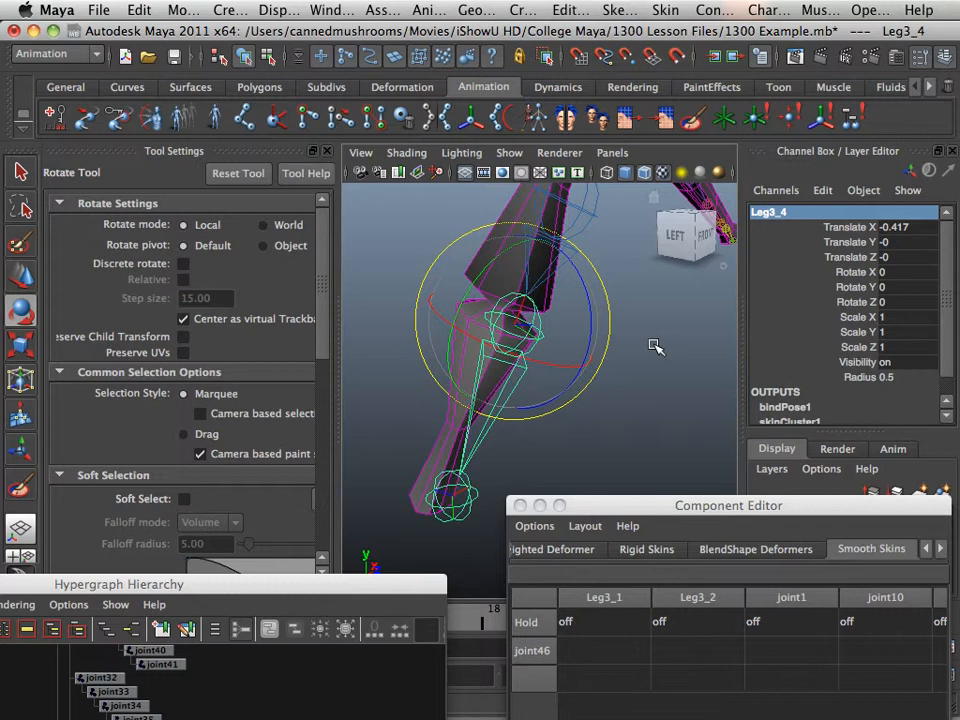
{"action": "left_click", "coordinate": [655, 345]}
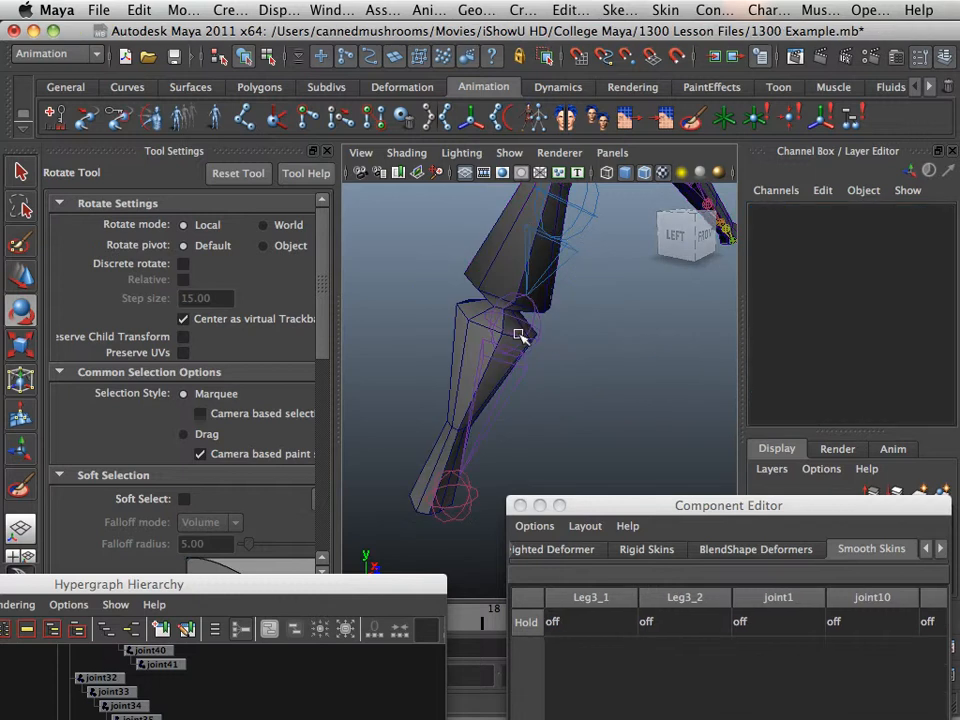
{"action": "left_click", "coordinate": [456, 316]}
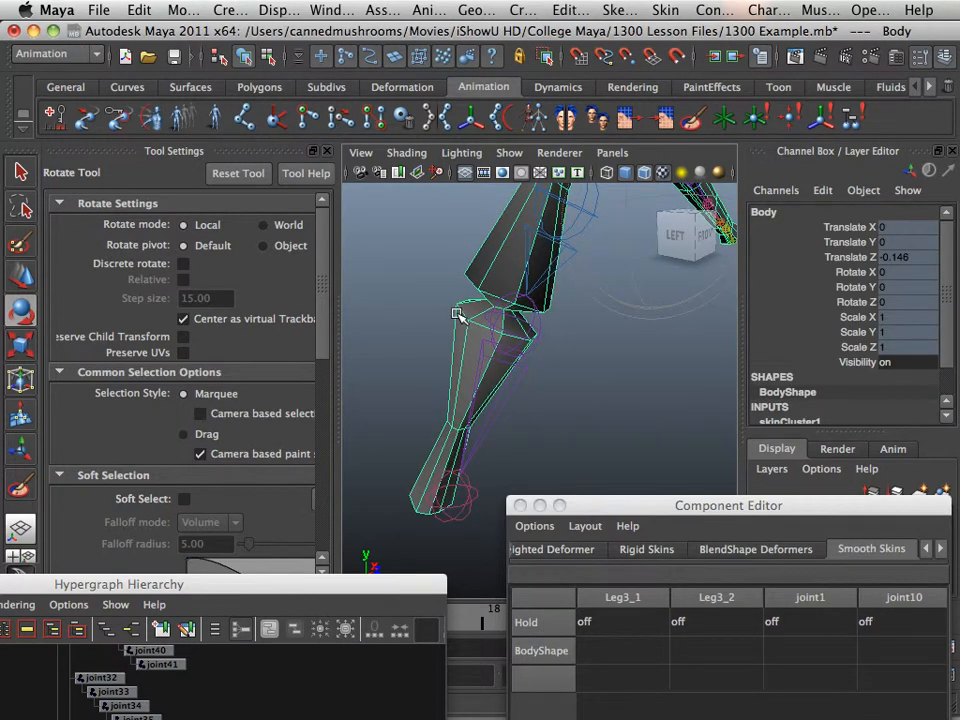
{"action": "left_click_drag", "start_coordinate": [457, 314], "coordinate": [452, 321], "text": "alt"}
{"action": "left_click", "coordinate": [532, 303]}
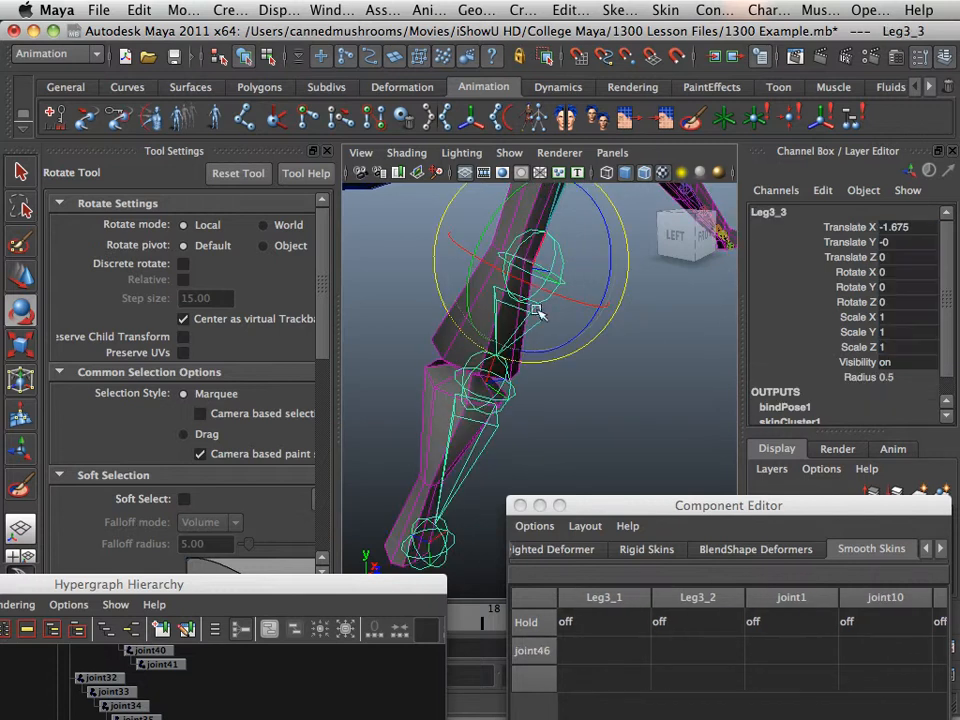
{"action": "left_click_drag", "start_coordinate": [540, 328], "coordinate": [562, 336], "text": "alt"}
{"action": "middle_click_drag", "start_coordinate": [562, 336], "coordinate": [553, 324], "text": "alt"}
{"action": "right_click_drag", "start_coordinate": [553, 324], "coordinate": [554, 325], "text": "alt"}
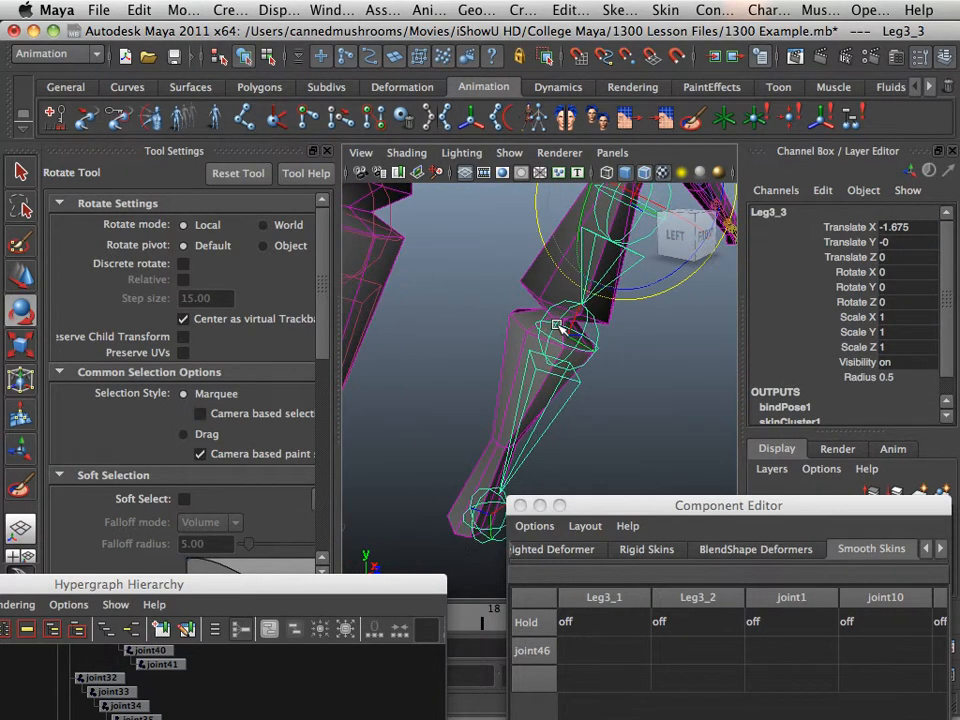
{"action": "right_click_drag", "start_coordinate": [606, 345], "coordinate": [542, 327], "text": "alt"}
{"action": "mouse_move", "coordinate": [542, 327]}
{"action": "left_mouse_down", "text": "alt"}
{"action": "mouse_move", "coordinate": [555, 335]}
{"action": "mouse_move", "coordinate": [536, 329]}
{"action": "left_mouse_up", "text": "alt"}
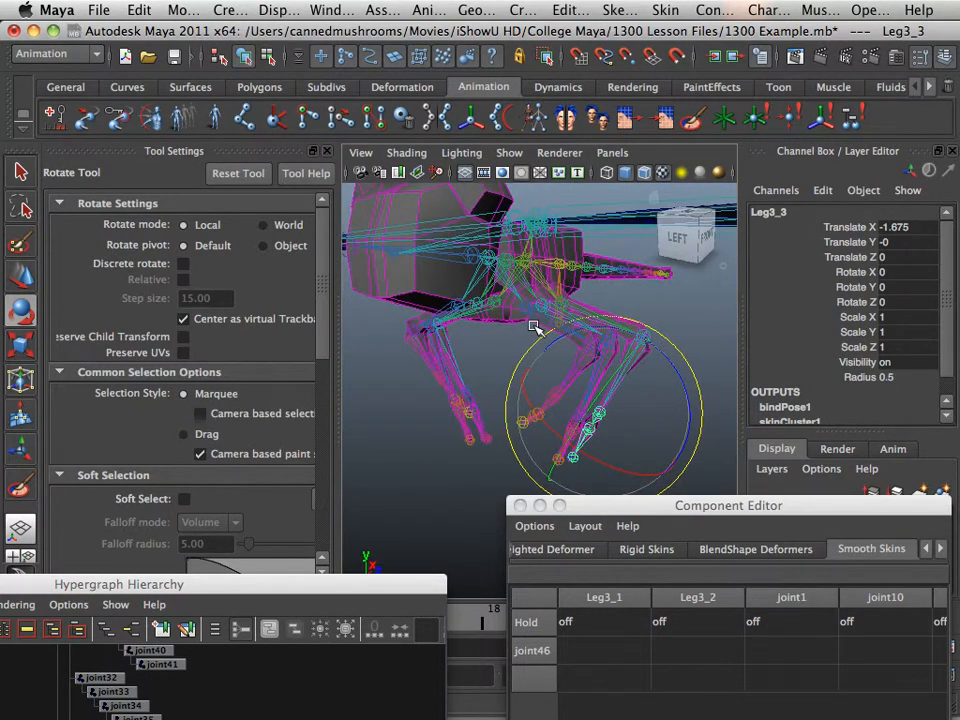